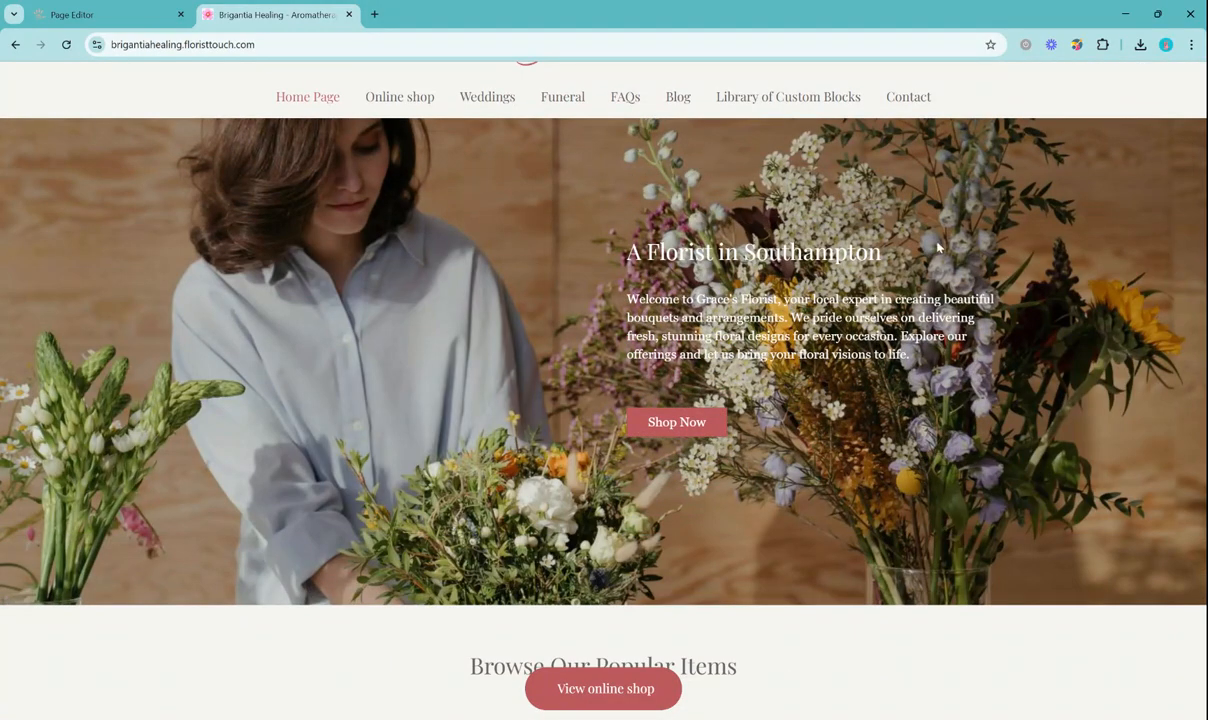
{"action": "scroll", "coordinate": [697, 372], "scroll_direction": "down", "scroll_amount": 1}
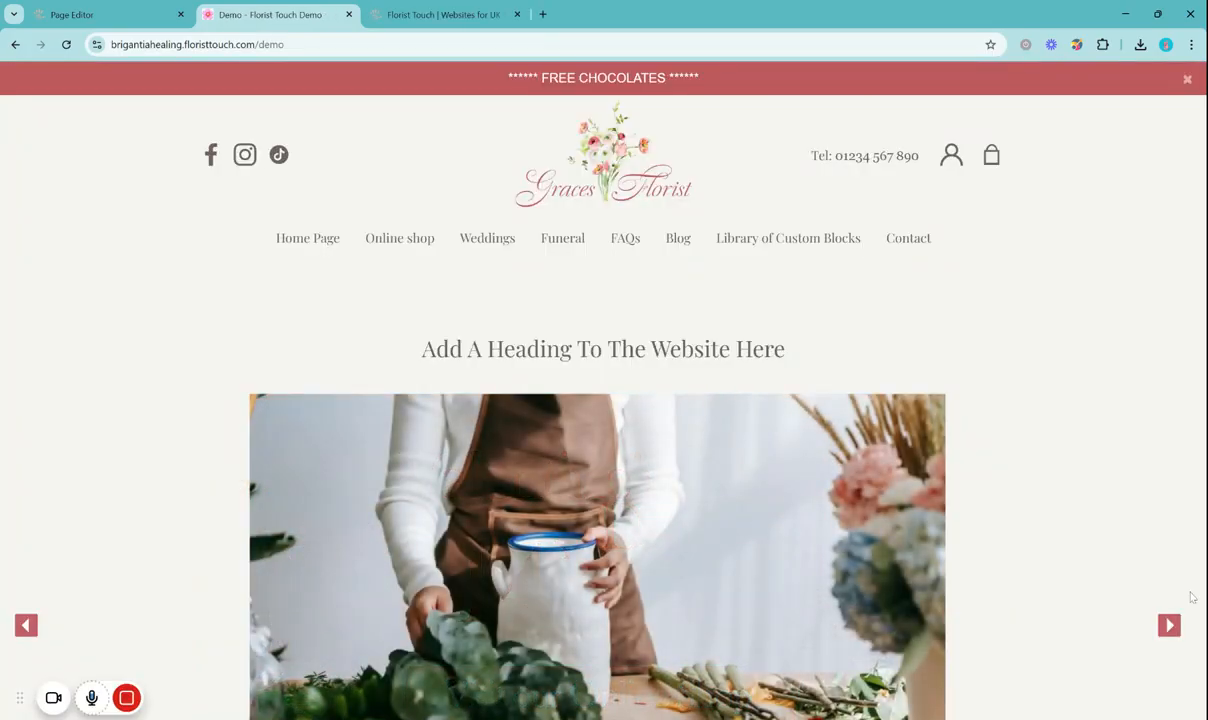
Look over the florist site's home page and the demo page with its image slideshow and featured items
{"action": "scroll", "coordinate": [502, 314], "scroll_direction": "down", "scroll_amount": 2}
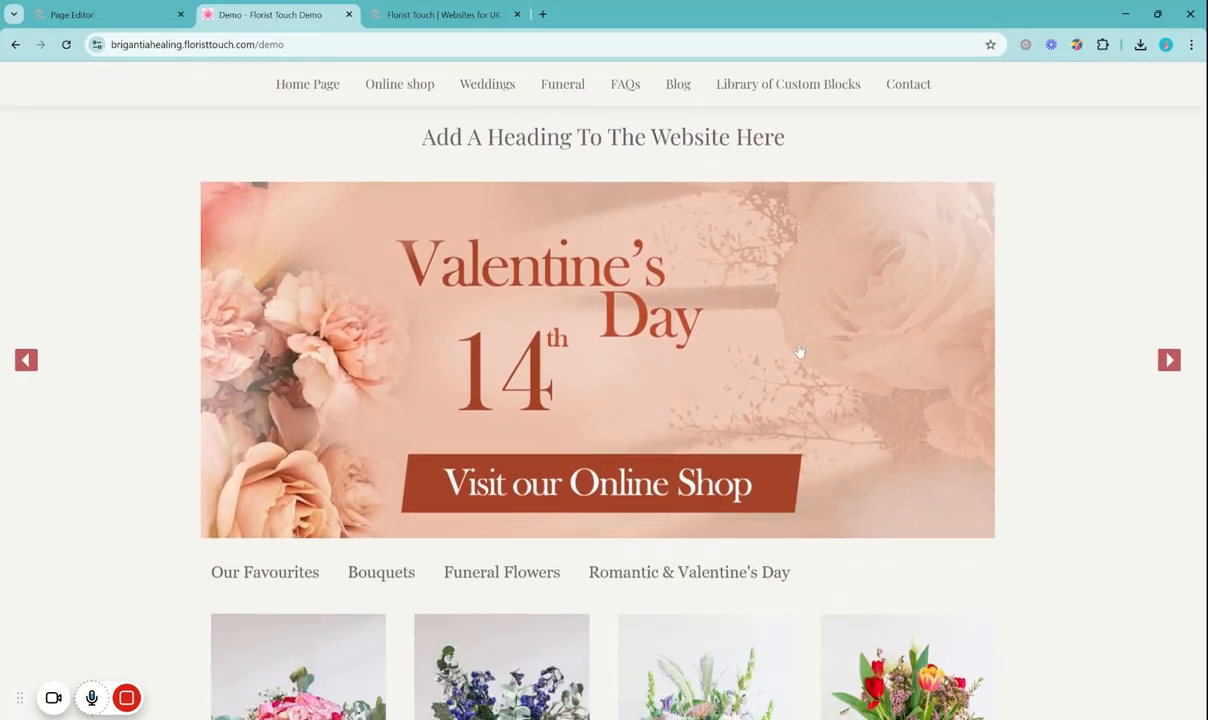
{"action": "scroll", "coordinate": [799, 351], "scroll_direction": "up", "scroll_amount": 2}
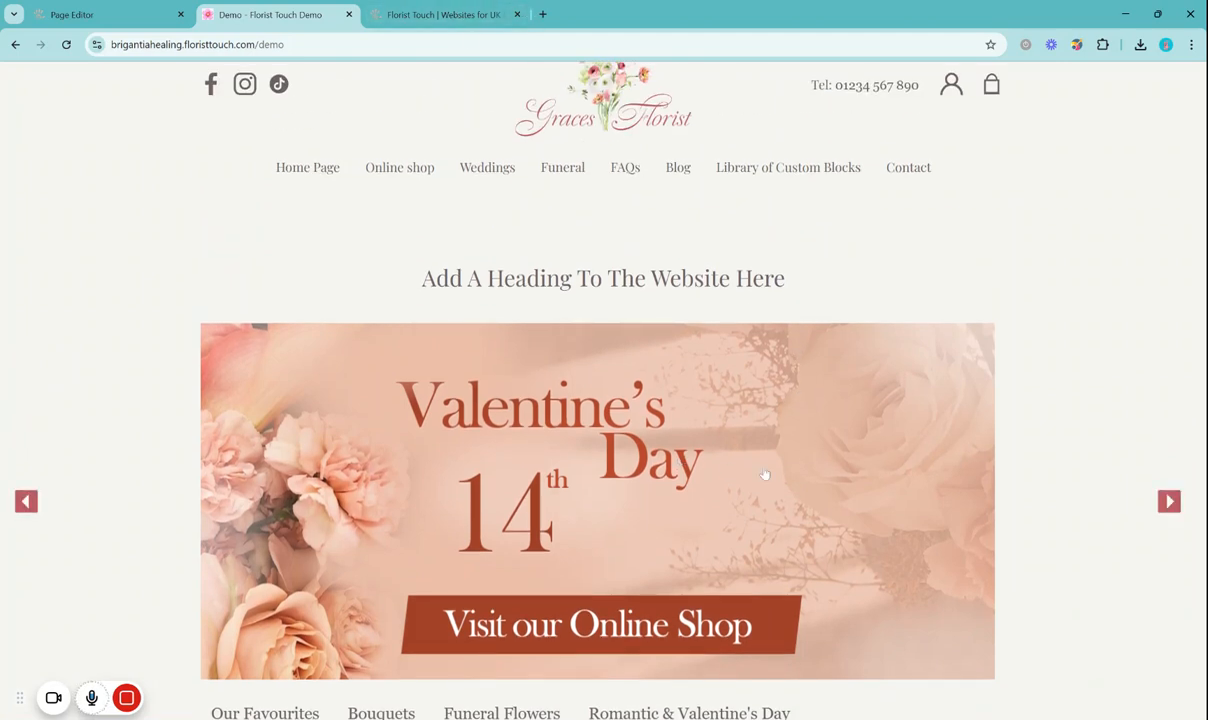
Switch to the Florist Touch website and open the Seasonal images page listed in its footer
{"action": "left_click", "coordinate": [444, 12]}
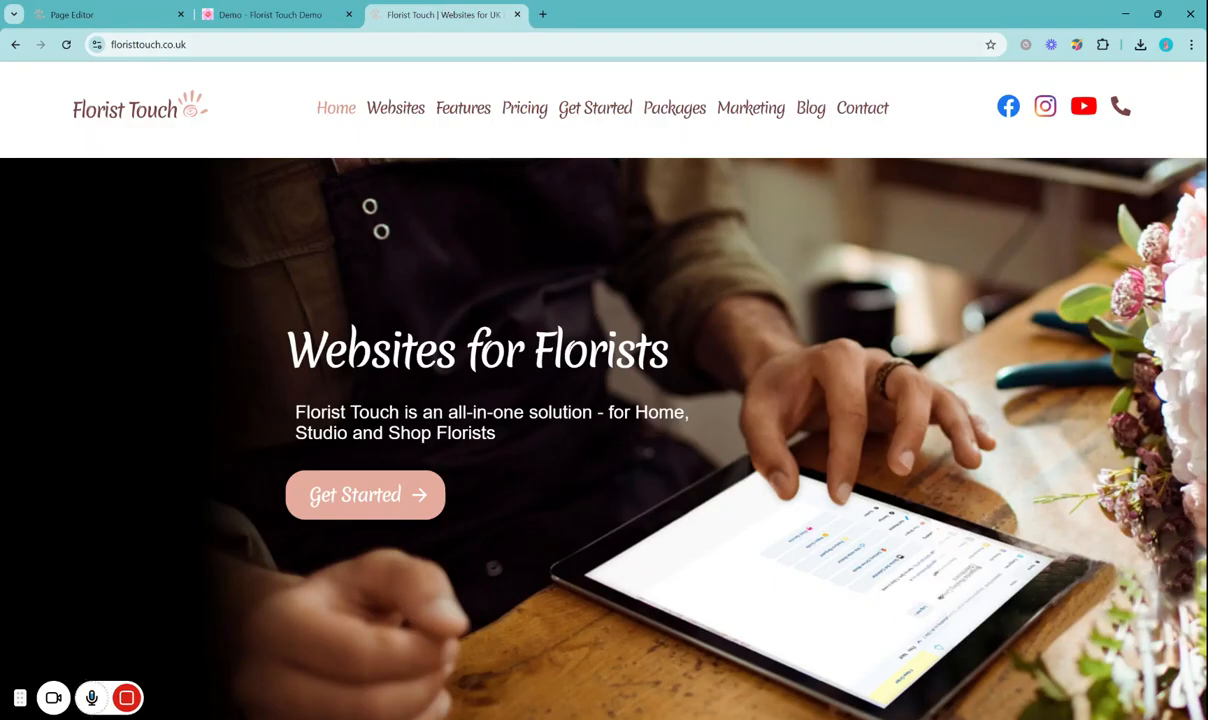
{"action": "scroll", "coordinate": [797, 371], "scroll_direction": "down", "scroll_amount": 20}
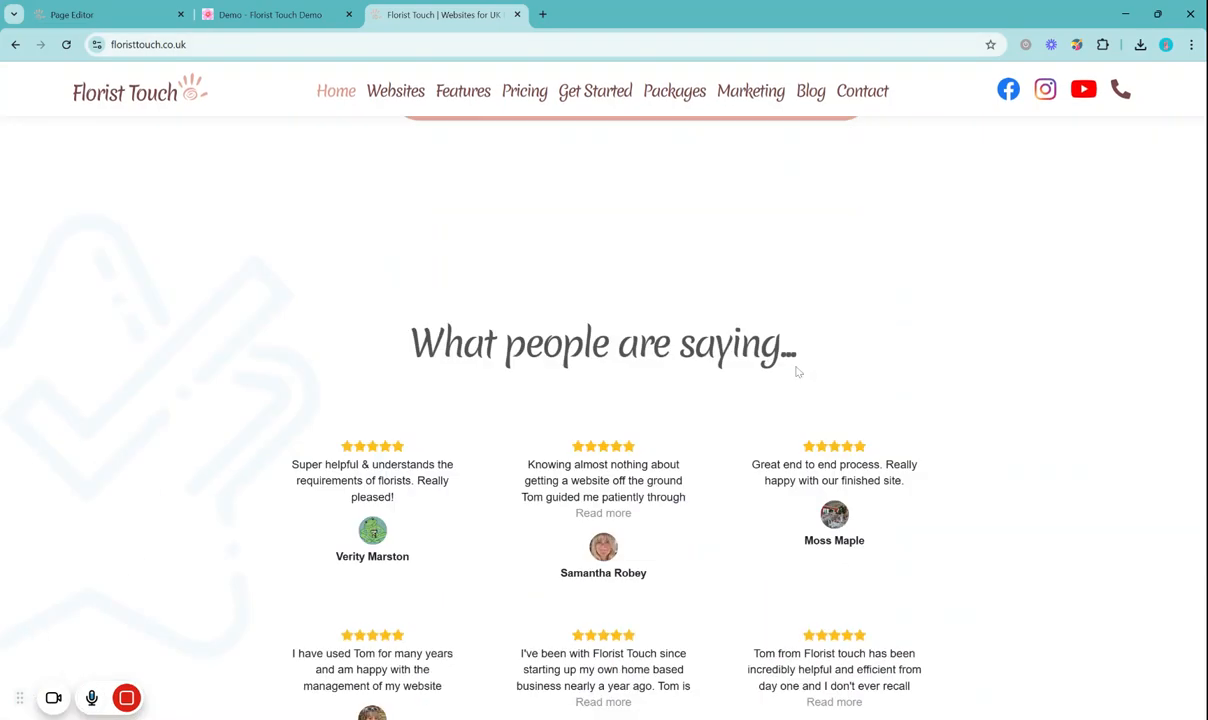
{"action": "scroll", "coordinate": [797, 371], "scroll_direction": "down", "scroll_amount": 15}
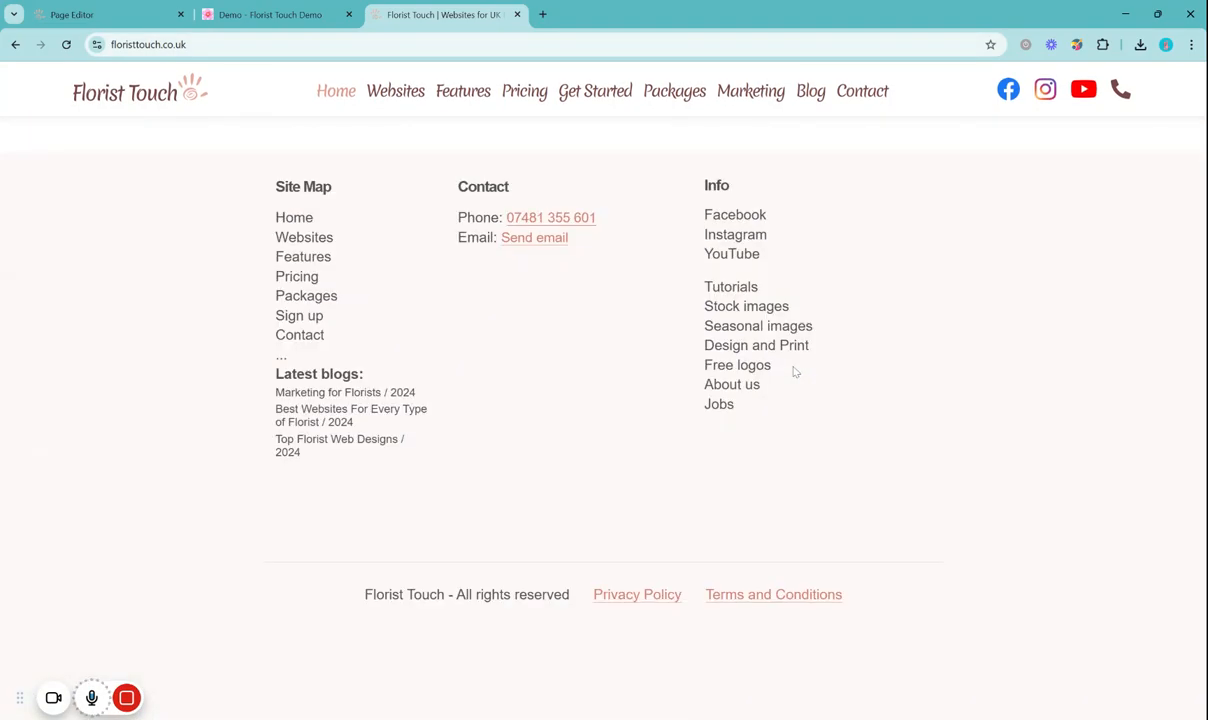
{"action": "left_click_drag", "start_coordinate": [703, 185], "coordinate": [749, 186]}
{"action": "left_click", "coordinate": [750, 186]}
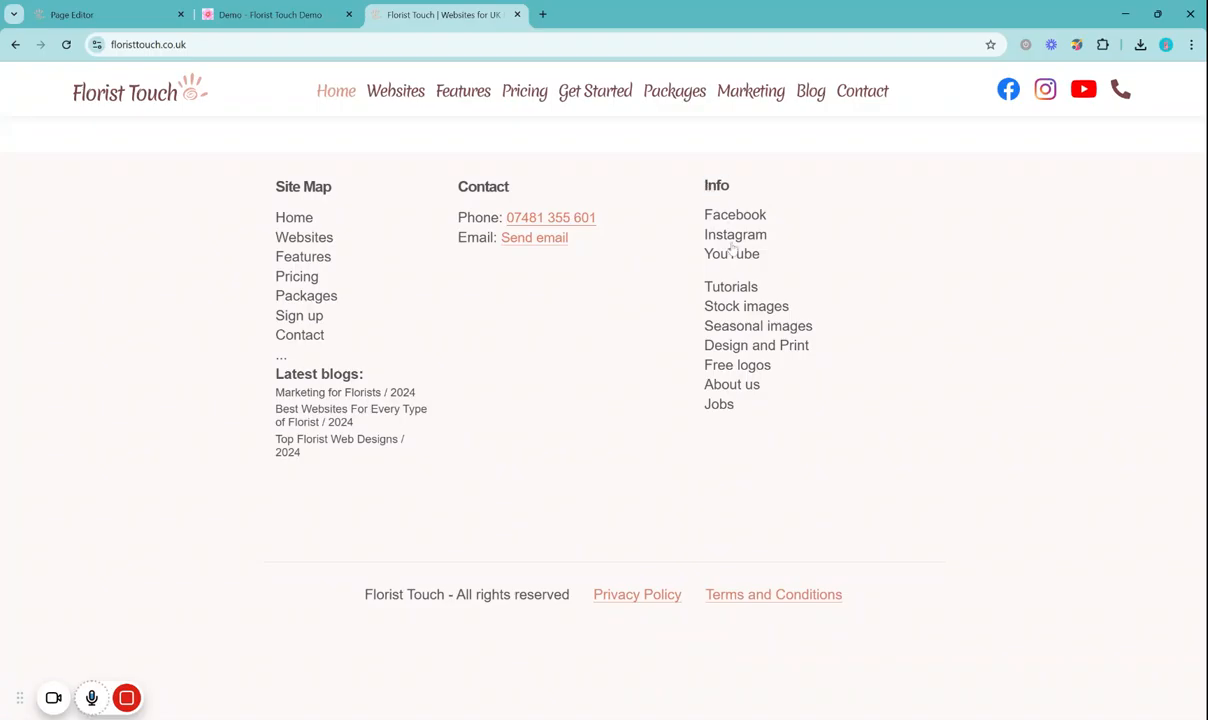
{"action": "left_click", "coordinate": [740, 327]}
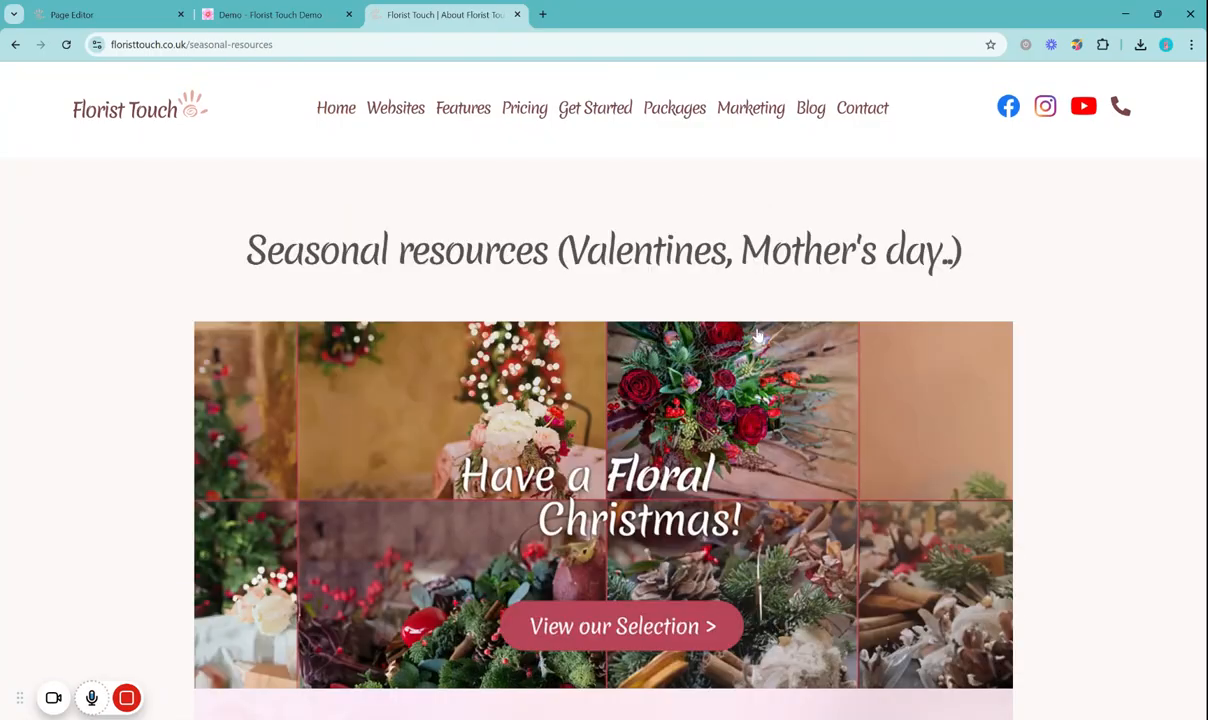
Browse the seasonal resources and open the landscape Valentine's Day 14th "Visit our Online Shop" banner as a standalone image
{"action": "scroll", "coordinate": [757, 335], "scroll_direction": "down", "scroll_amount": 9}
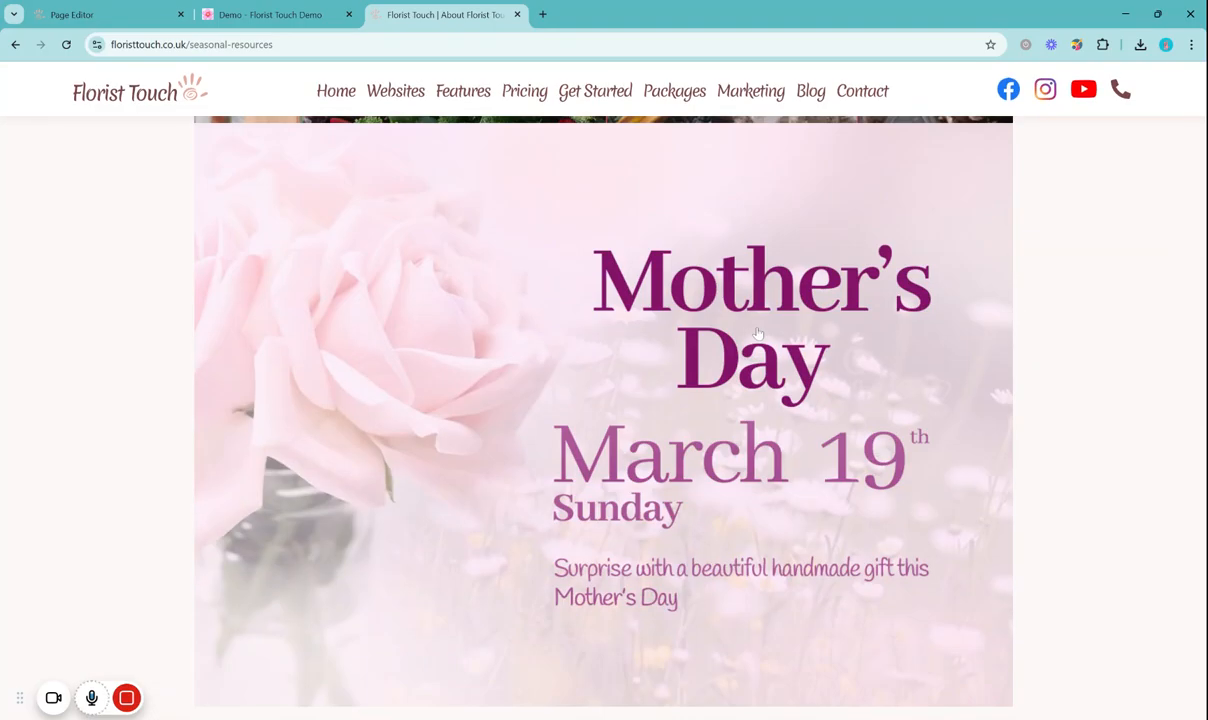
{"action": "scroll", "coordinate": [757, 335], "scroll_direction": "down", "scroll_amount": 8}
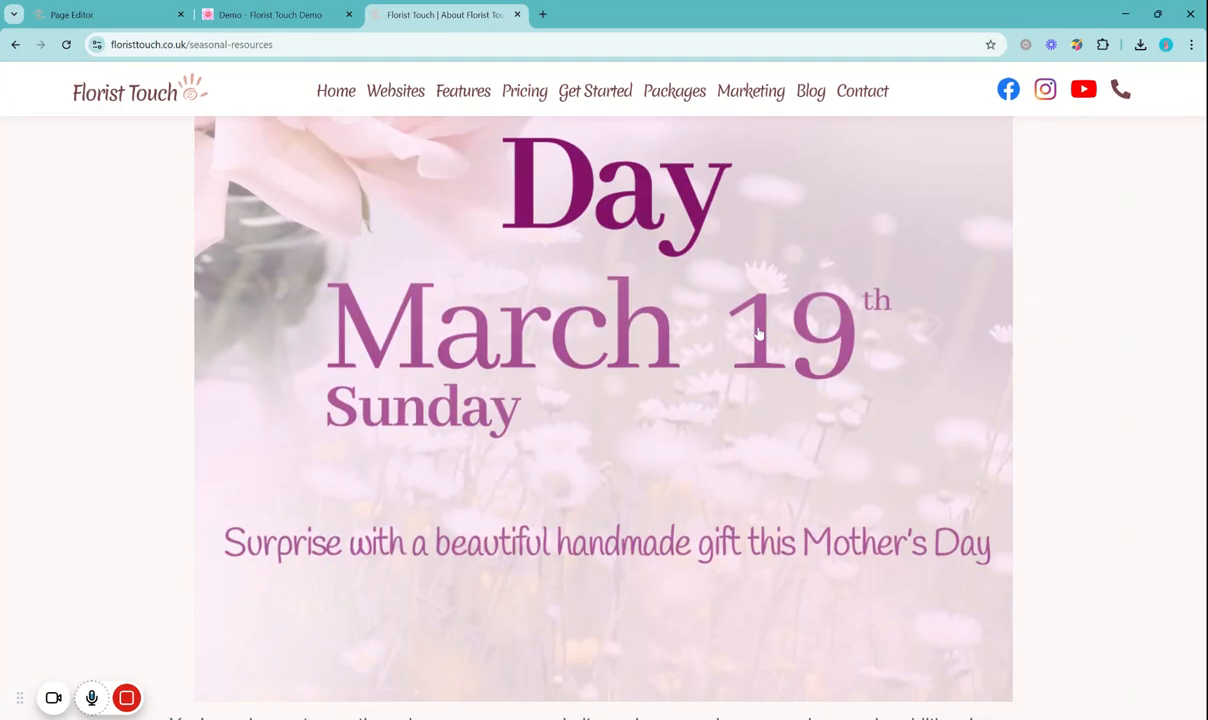
{"action": "scroll", "coordinate": [759, 334], "scroll_direction": "down", "scroll_amount": 6}
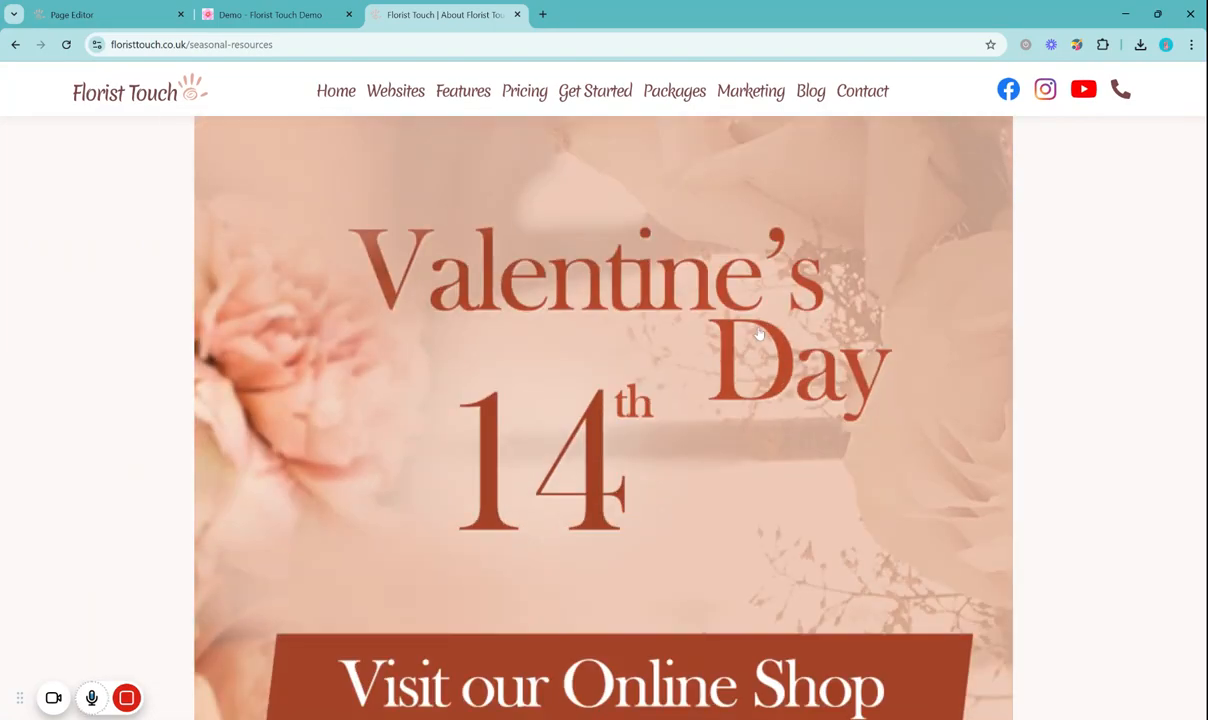
{"action": "scroll", "coordinate": [759, 334], "scroll_direction": "down", "scroll_amount": 8}
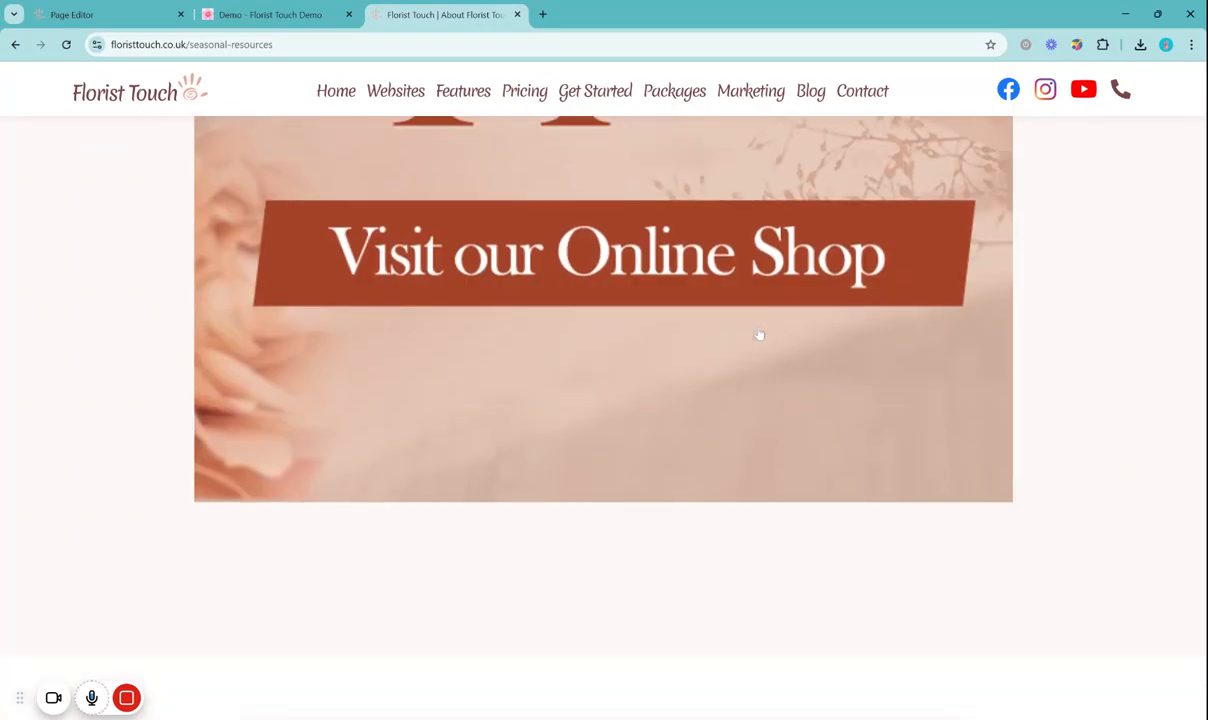
{"action": "scroll", "coordinate": [725, 375], "scroll_direction": "down", "scroll_amount": 8}
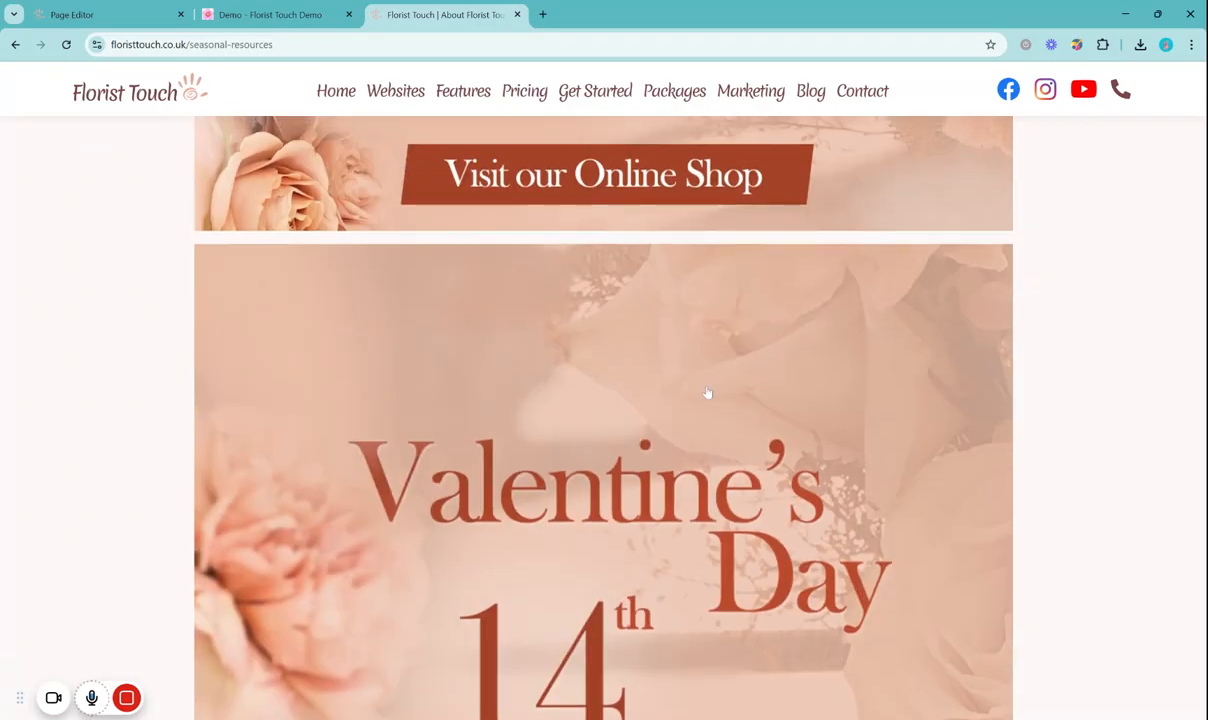
{"action": "scroll", "coordinate": [775, 425], "scroll_direction": "down", "scroll_amount": 1}
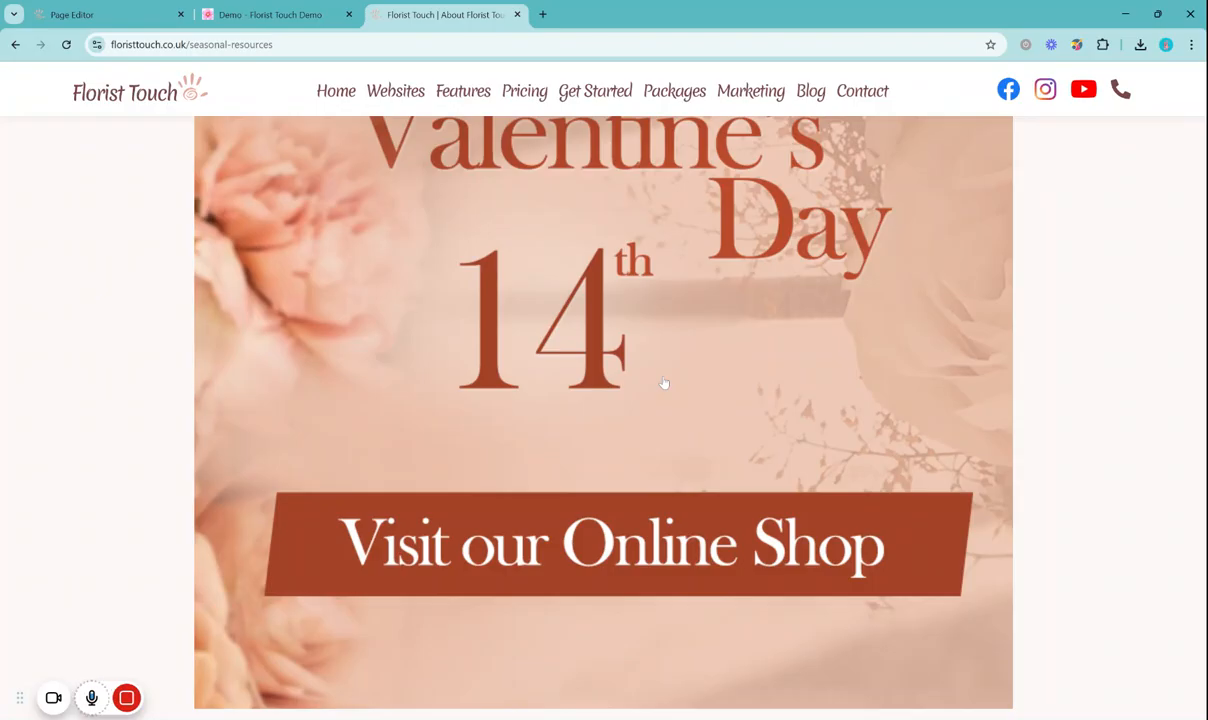
{"action": "scroll", "coordinate": [679, 394], "scroll_direction": "down", "scroll_amount": 7}
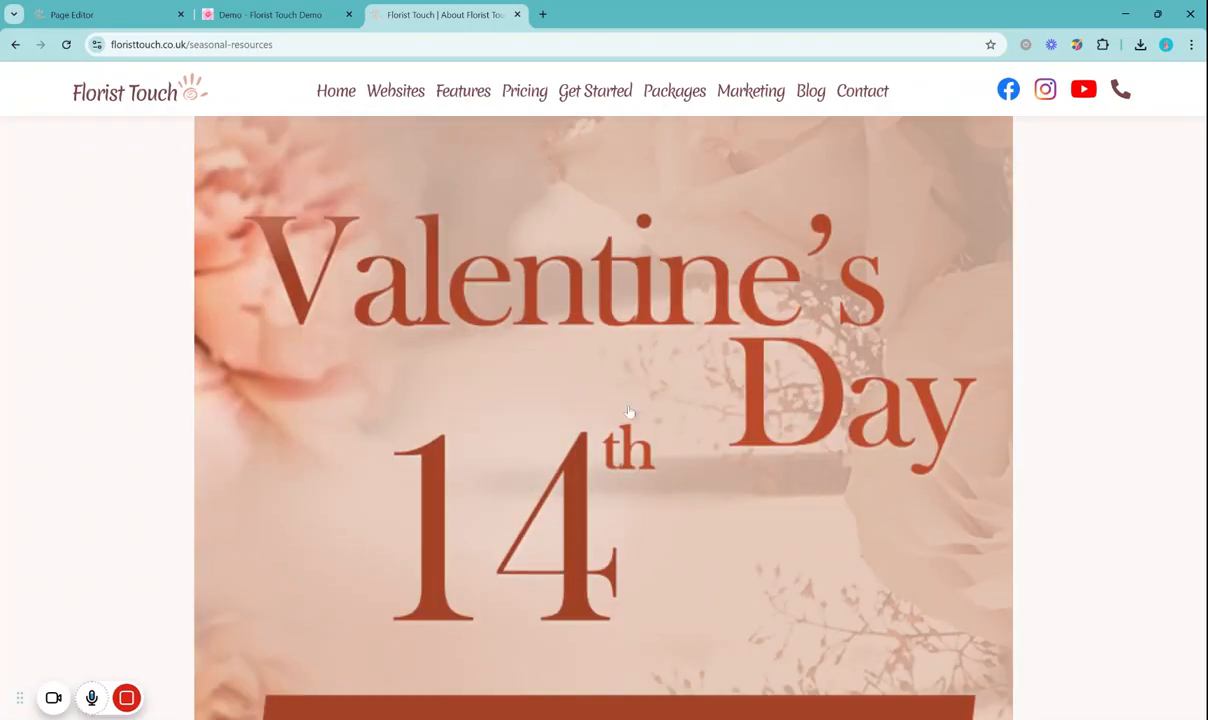
{"action": "scroll", "coordinate": [600, 425], "scroll_direction": "down", "scroll_amount": 2}
{"action": "scroll", "coordinate": [632, 420], "scroll_direction": "up", "scroll_amount": 15}
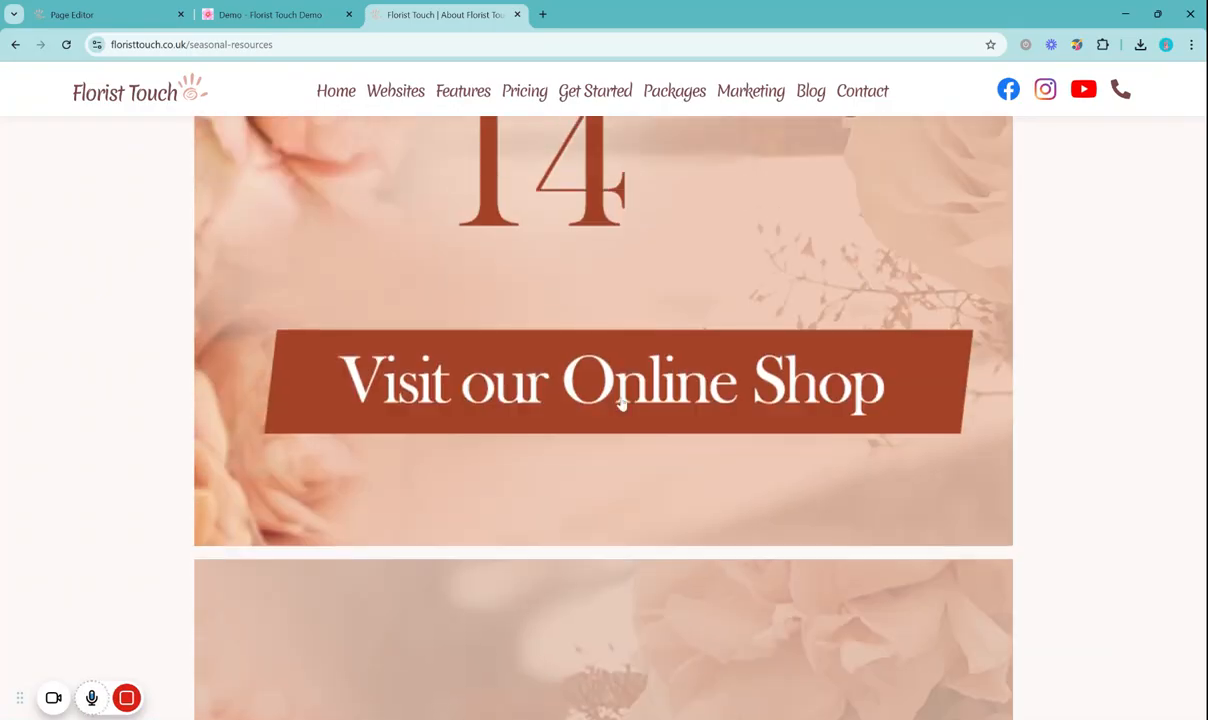
{"action": "scroll", "coordinate": [675, 387], "scroll_direction": "down", "scroll_amount": 2}
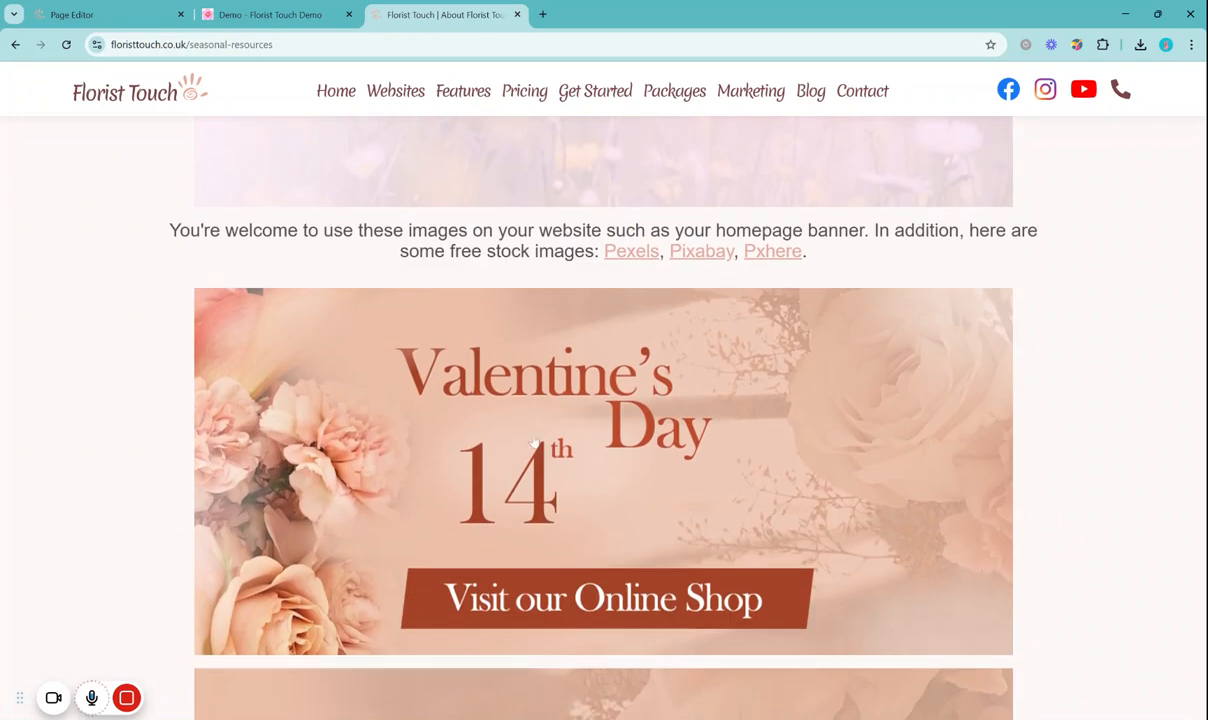
{"action": "left_click", "coordinate": [783, 446]}
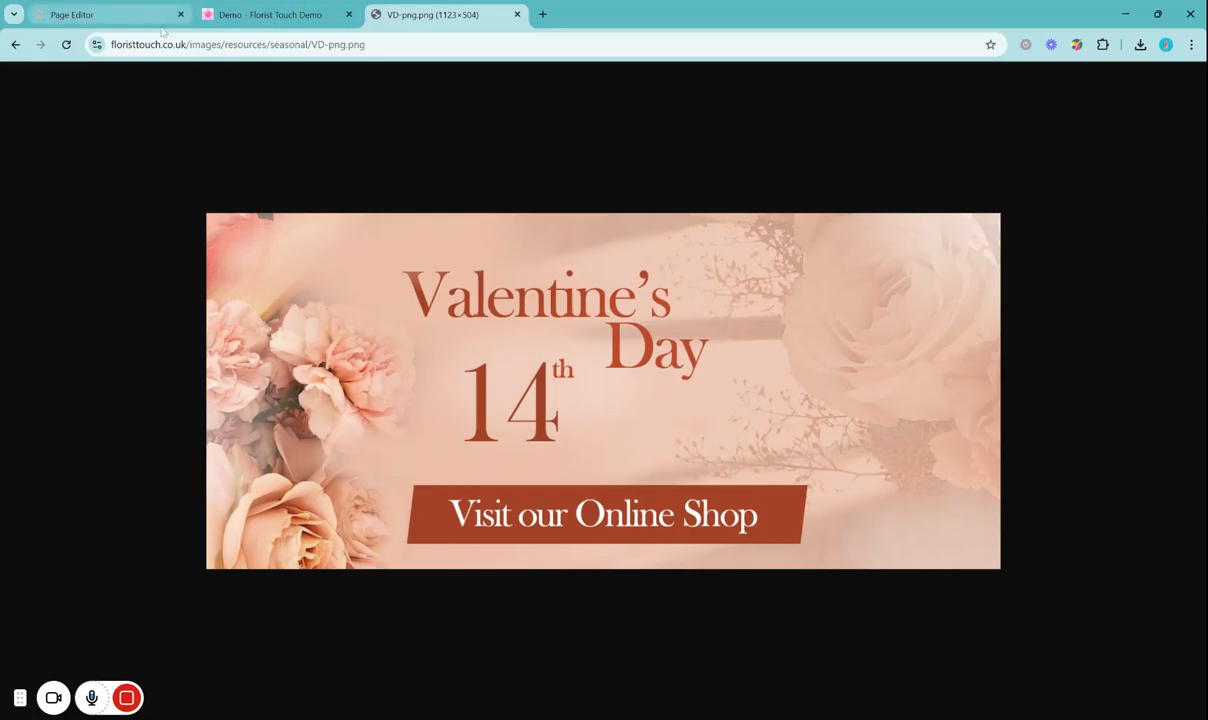
Return to the florist admin panel and open the Demo page in the website page editor
{"action": "left_click", "coordinate": [117, 12]}
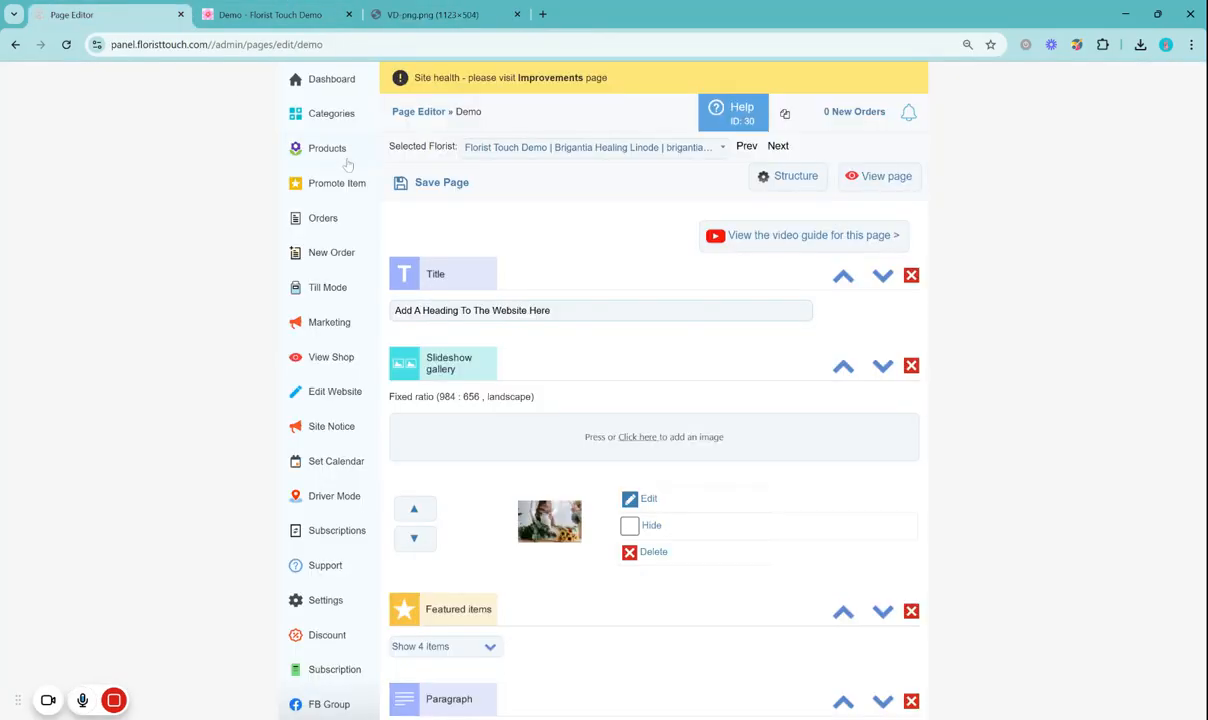
{"action": "left_click", "coordinate": [325, 86]}
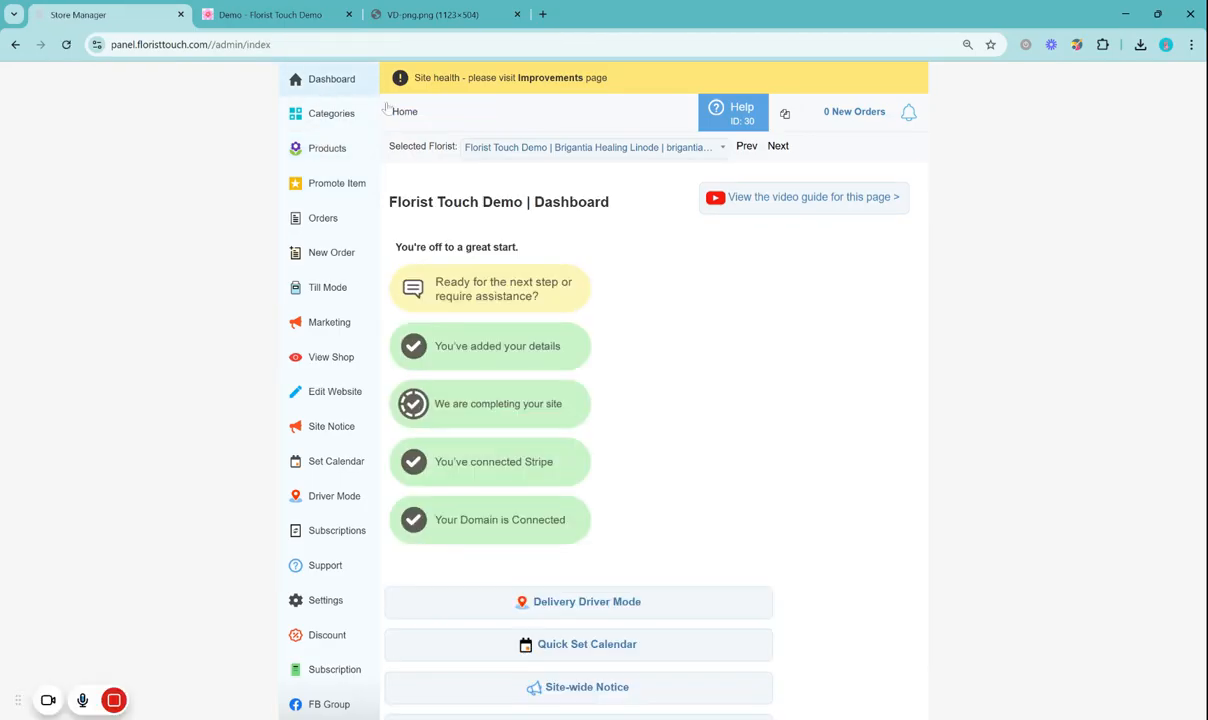
{"action": "left_click", "coordinate": [336, 392]}
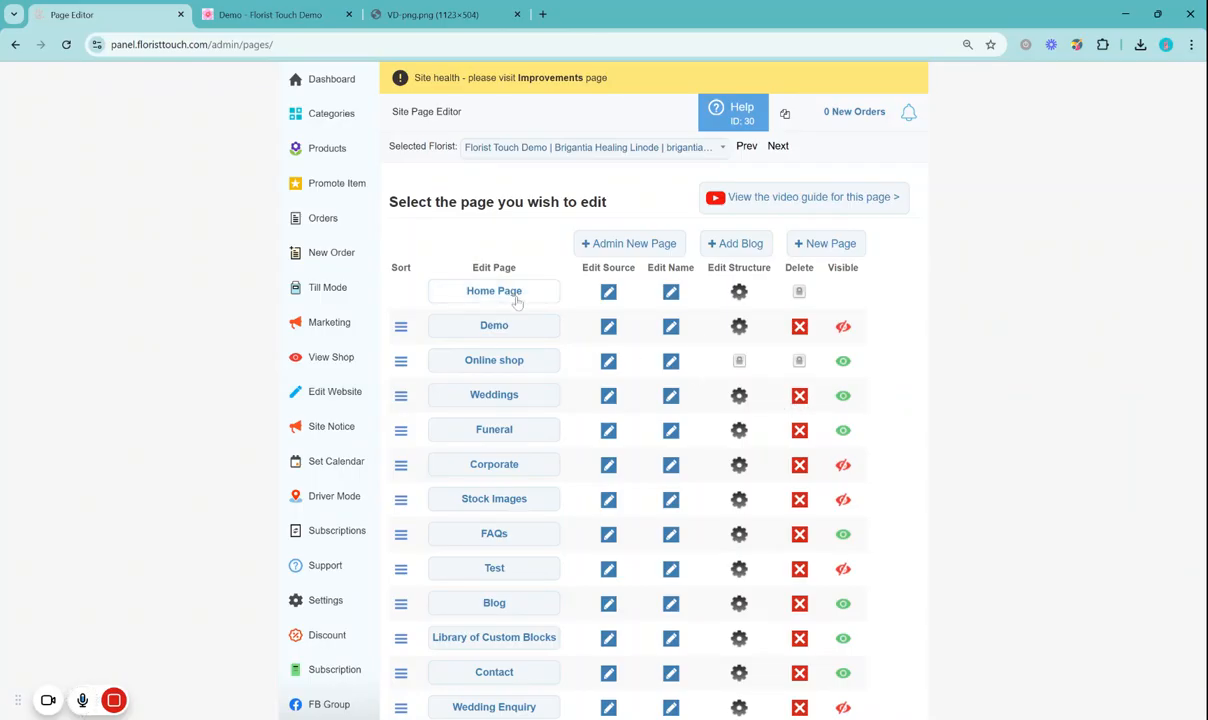
{"action": "left_click", "coordinate": [530, 334]}
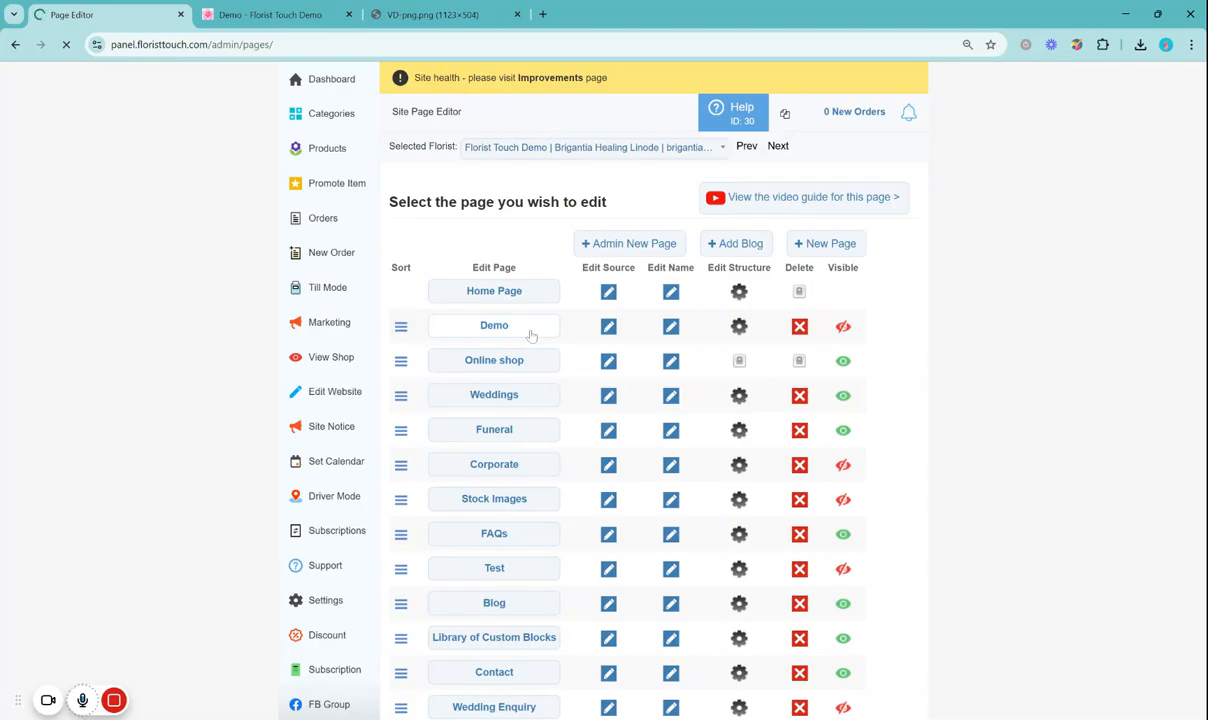
Add the Valentine's Day banner as the first image in the Demo page's slideshow gallery and save the page
{"action": "scroll", "coordinate": [571, 383], "scroll_direction": "down", "scroll_amount": 1}
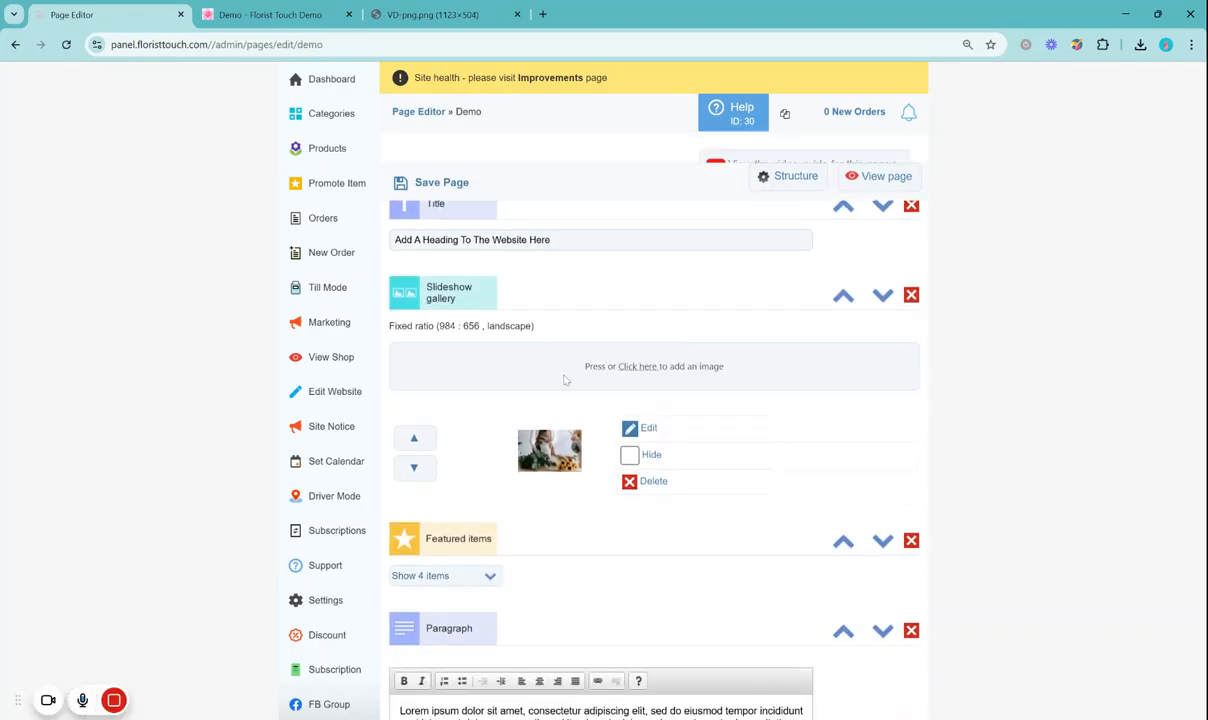
{"action": "scroll", "coordinate": [524, 328], "scroll_direction": "up", "scroll_amount": 1}
{"action": "scroll", "coordinate": [524, 328], "scroll_direction": "down", "scroll_amount": 1}
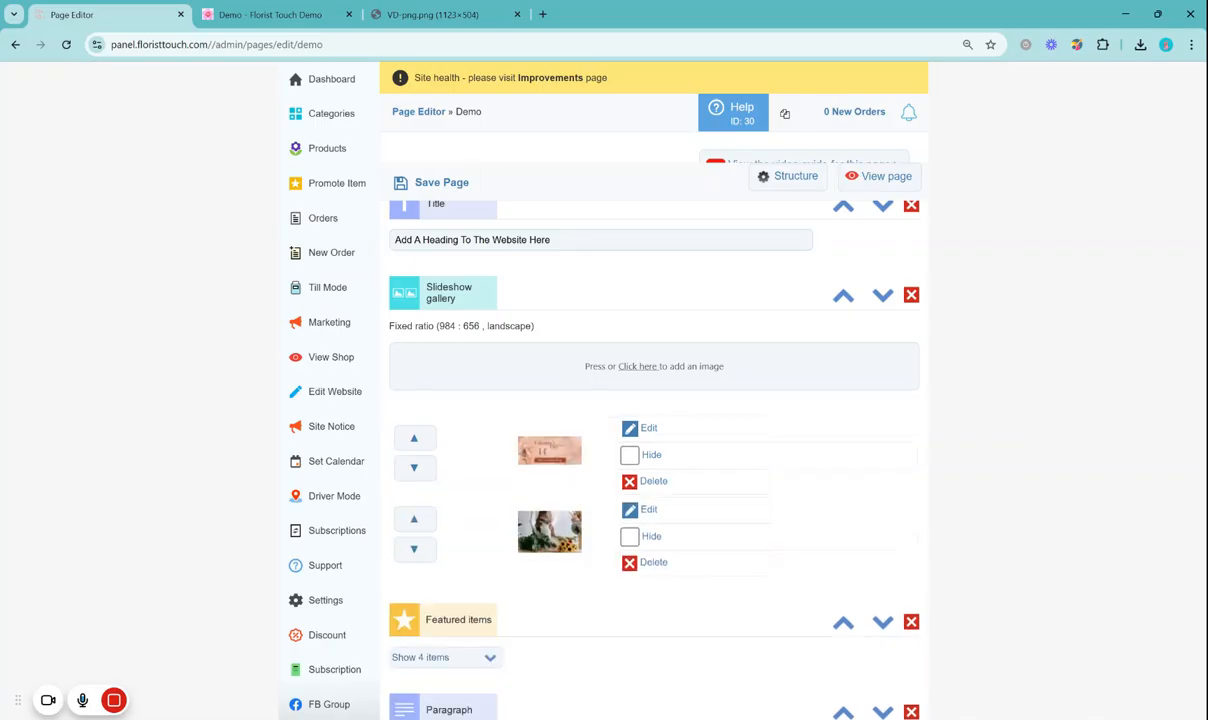
{"action": "scroll", "coordinate": [560, 400], "scroll_direction": "up", "scroll_amount": 1}
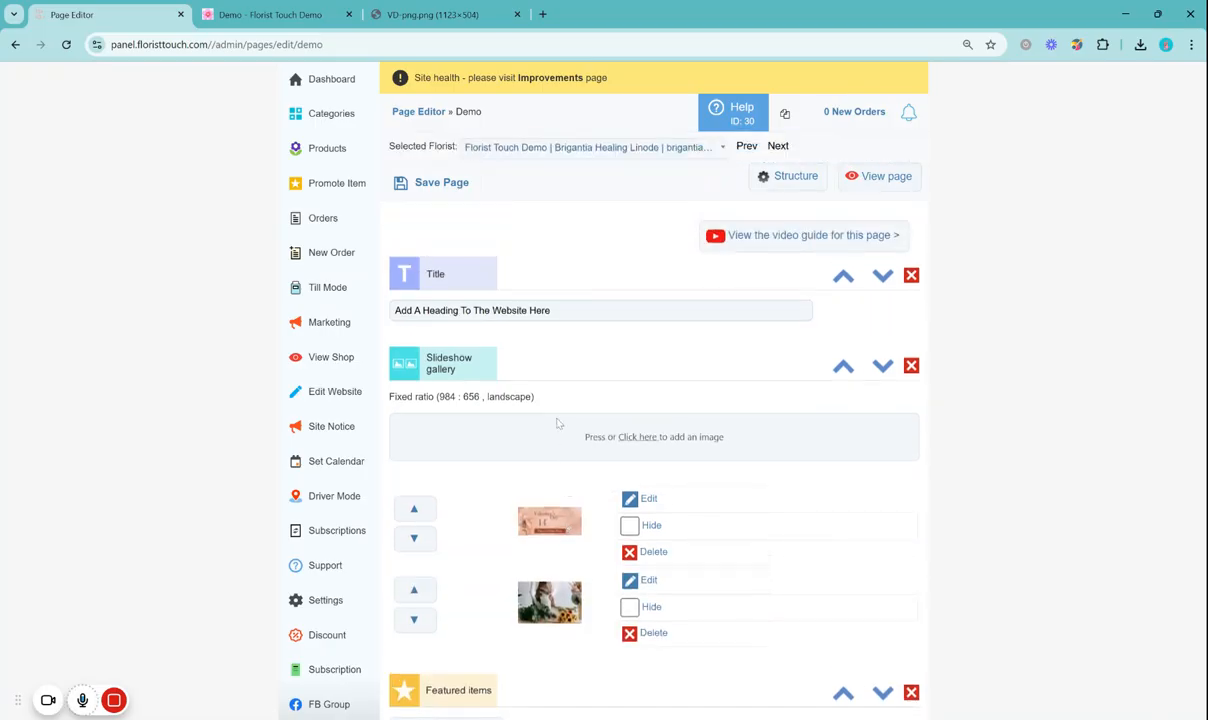
{"action": "left_click", "coordinate": [437, 186]}
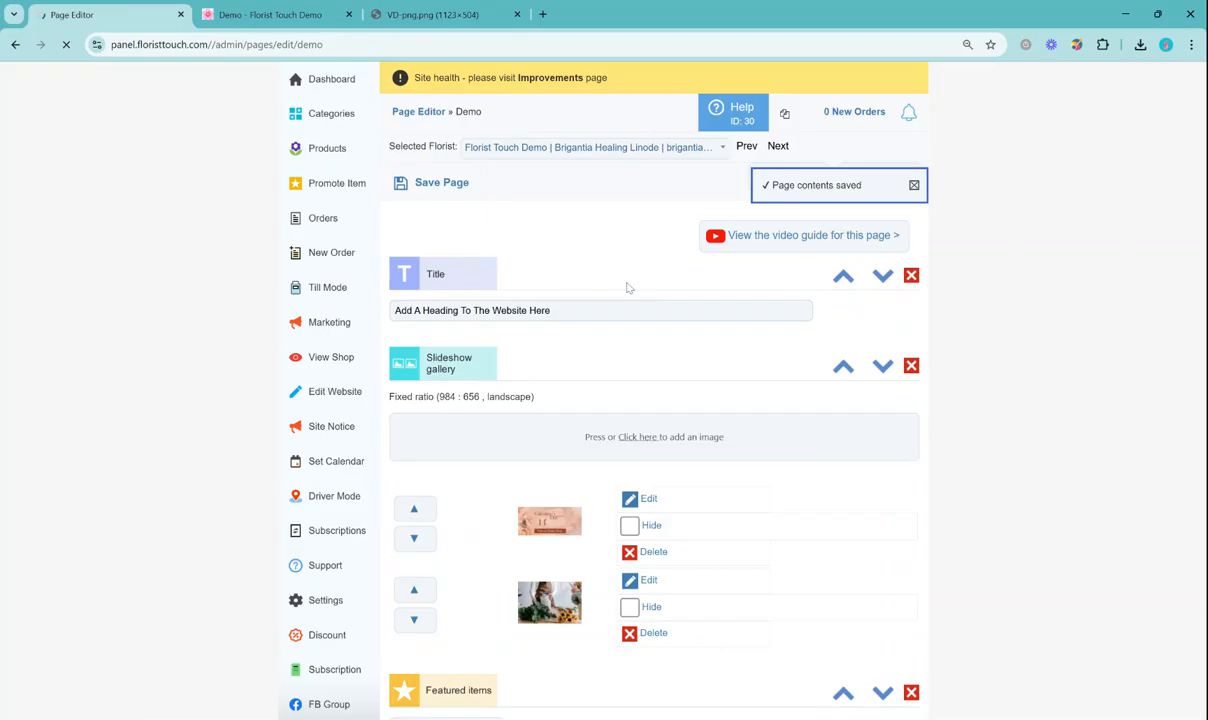
Check the live demo page's slideshow by moving to the other slide and back to the Valentine's Day banner
{"action": "left_click", "coordinate": [270, 14]}
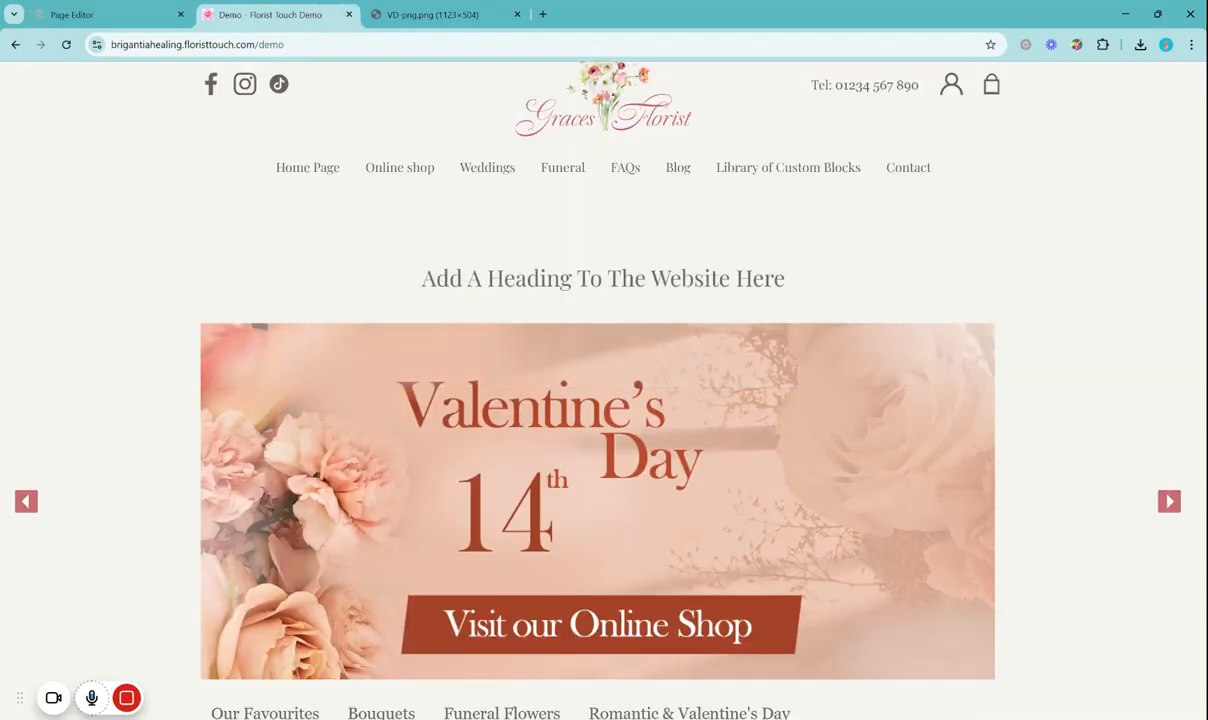
{"action": "left_click", "coordinate": [1170, 503]}
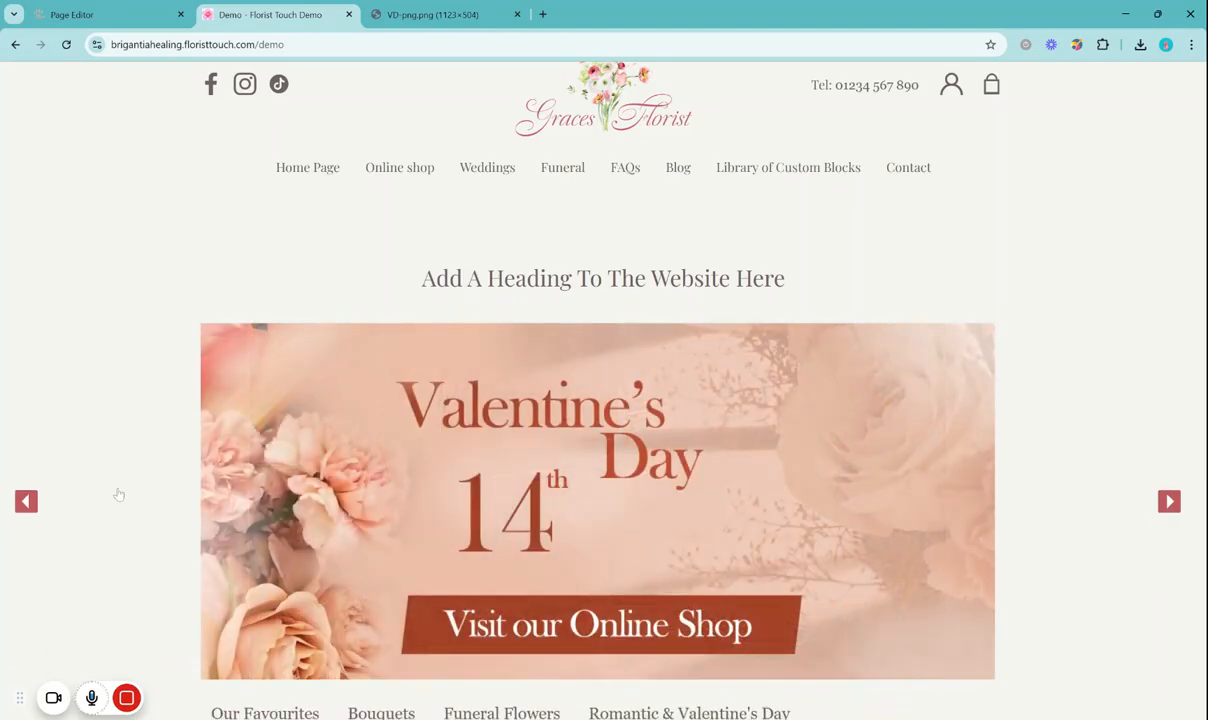
{"action": "left_click", "coordinate": [27, 503]}
{"action": "scroll", "coordinate": [1045, 240], "scroll_direction": "down", "scroll_amount": 3}
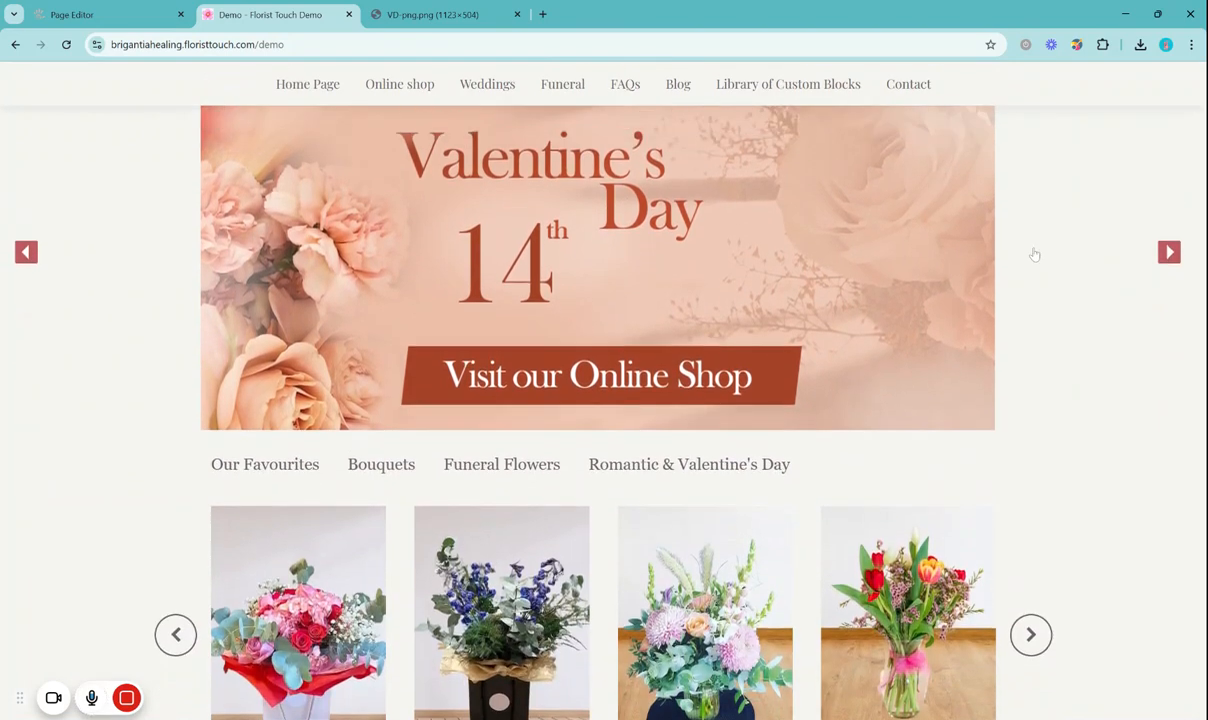
{"action": "scroll", "coordinate": [418, 494], "scroll_direction": "up", "scroll_amount": 3}
Follow the Valentine's Day banner's link to the Romantic & Valentine's Day shop category, review it and return to the demo page
{"action": "left_click", "coordinate": [418, 494]}
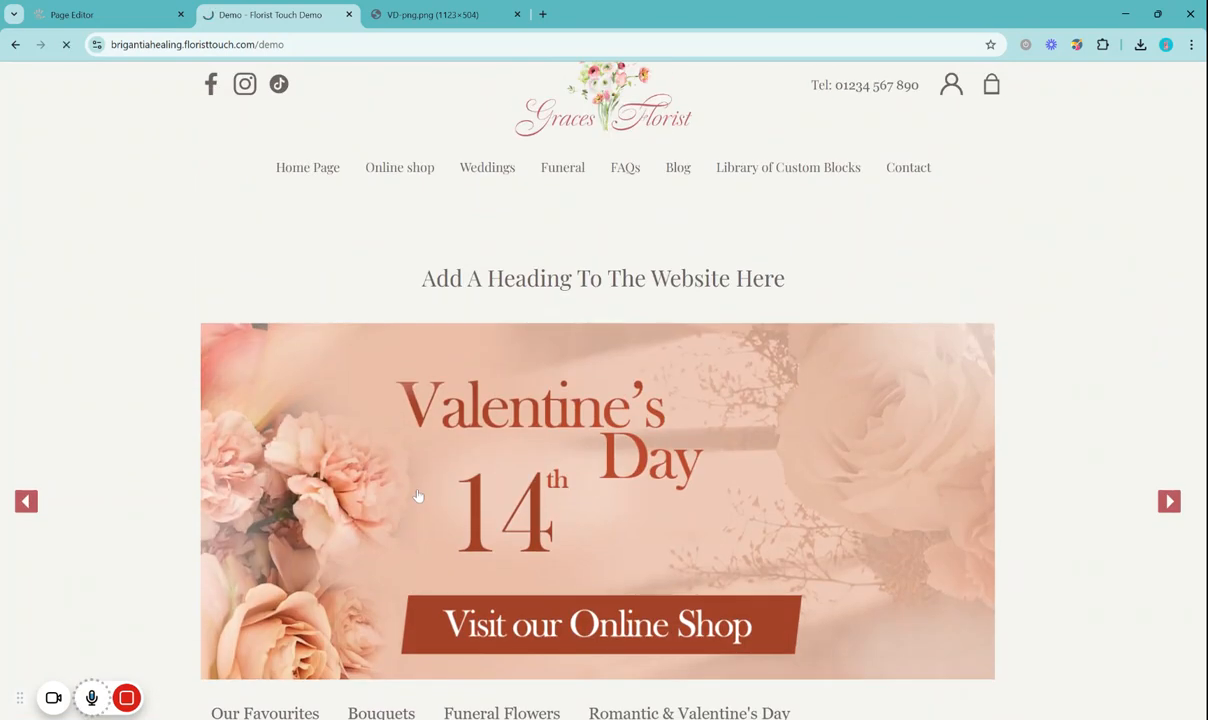
{"action": "scroll", "coordinate": [559, 272], "scroll_direction": "down", "scroll_amount": 2}
{"action": "left_click_drag", "start_coordinate": [771, 174], "coordinate": [446, 171]}
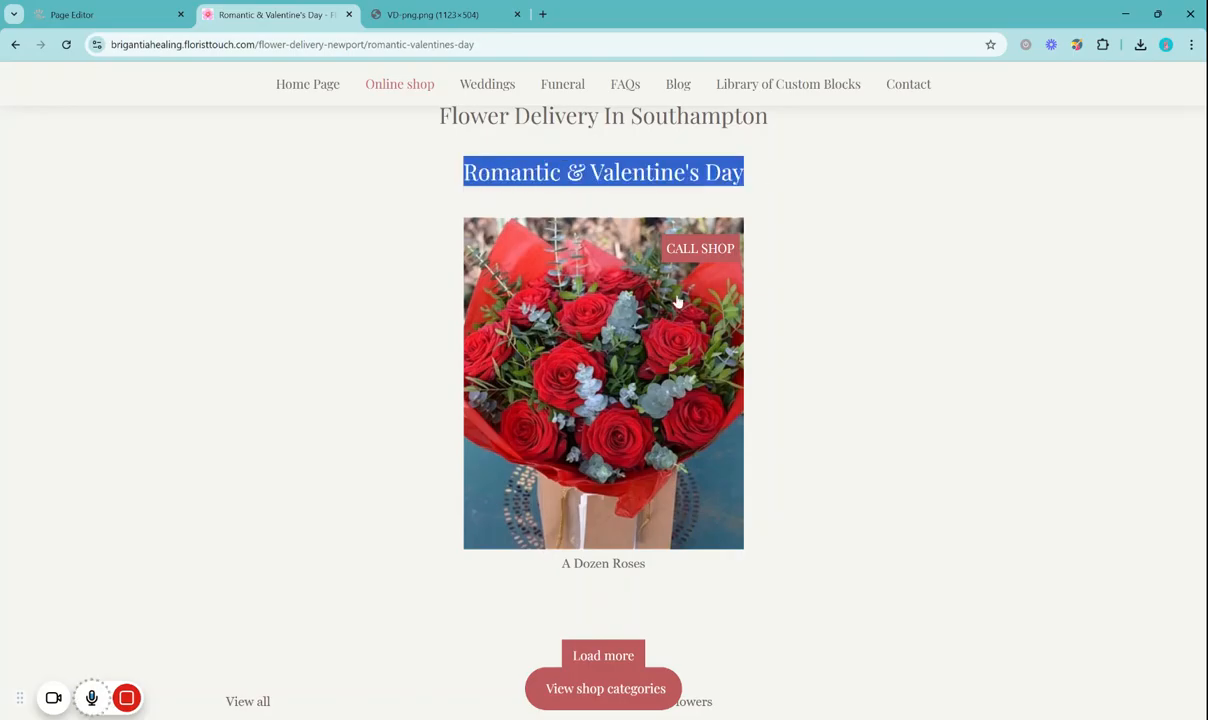
{"action": "scroll", "coordinate": [676, 316], "scroll_direction": "up", "scroll_amount": 1}
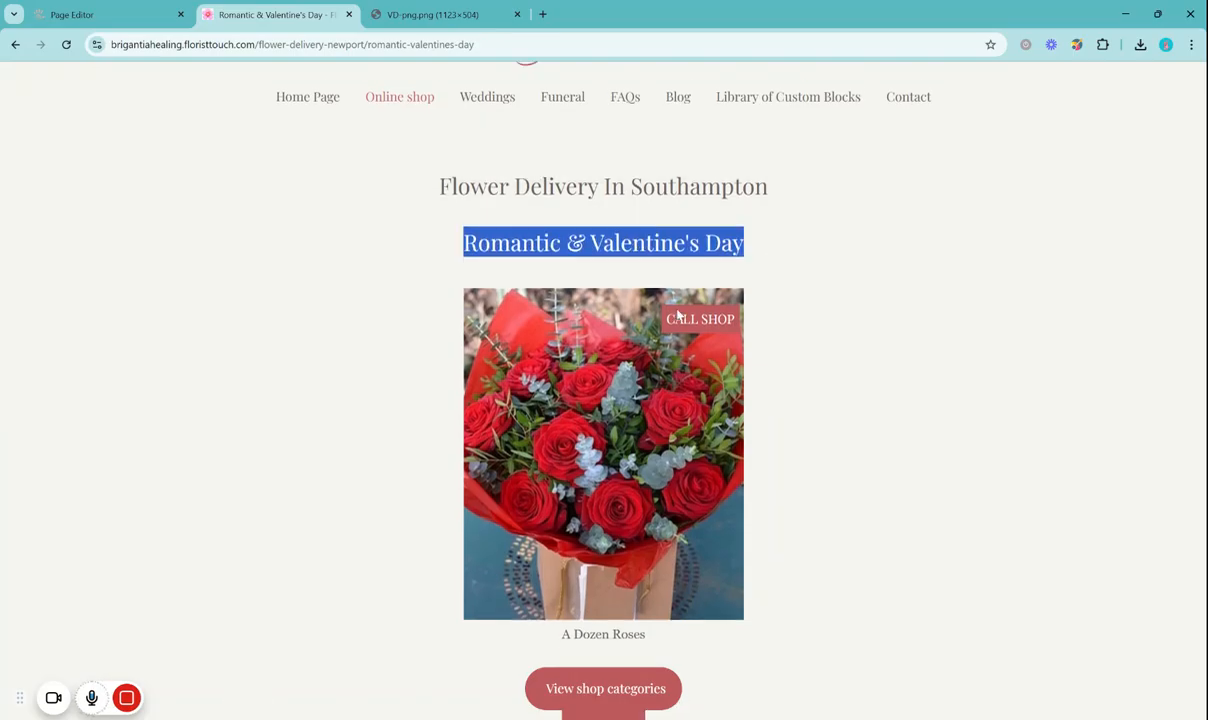
{"action": "left_click", "coordinate": [15, 45]}
Edit the Valentine's Day banner in the Demo page's slideshow gallery, choose a page link for it and save the image
{"action": "left_click", "coordinate": [88, 14]}
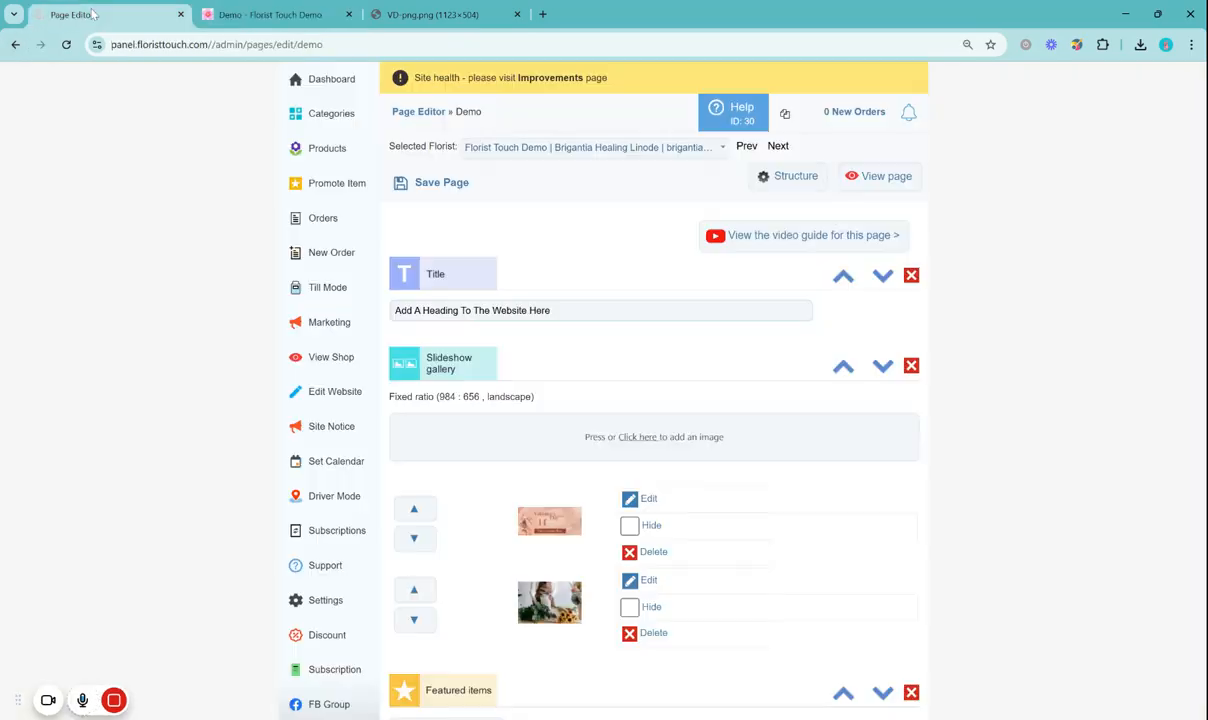
{"action": "scroll", "coordinate": [582, 348], "scroll_direction": "down", "scroll_amount": 2}
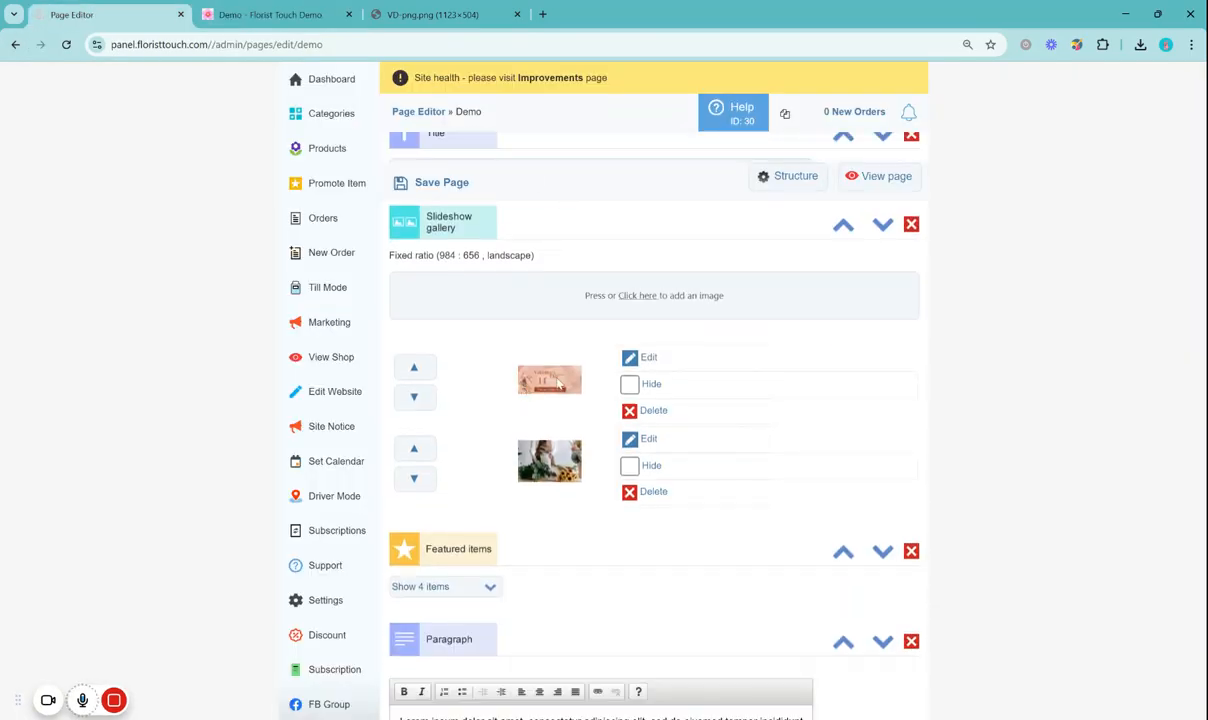
{"action": "left_click", "coordinate": [630, 359]}
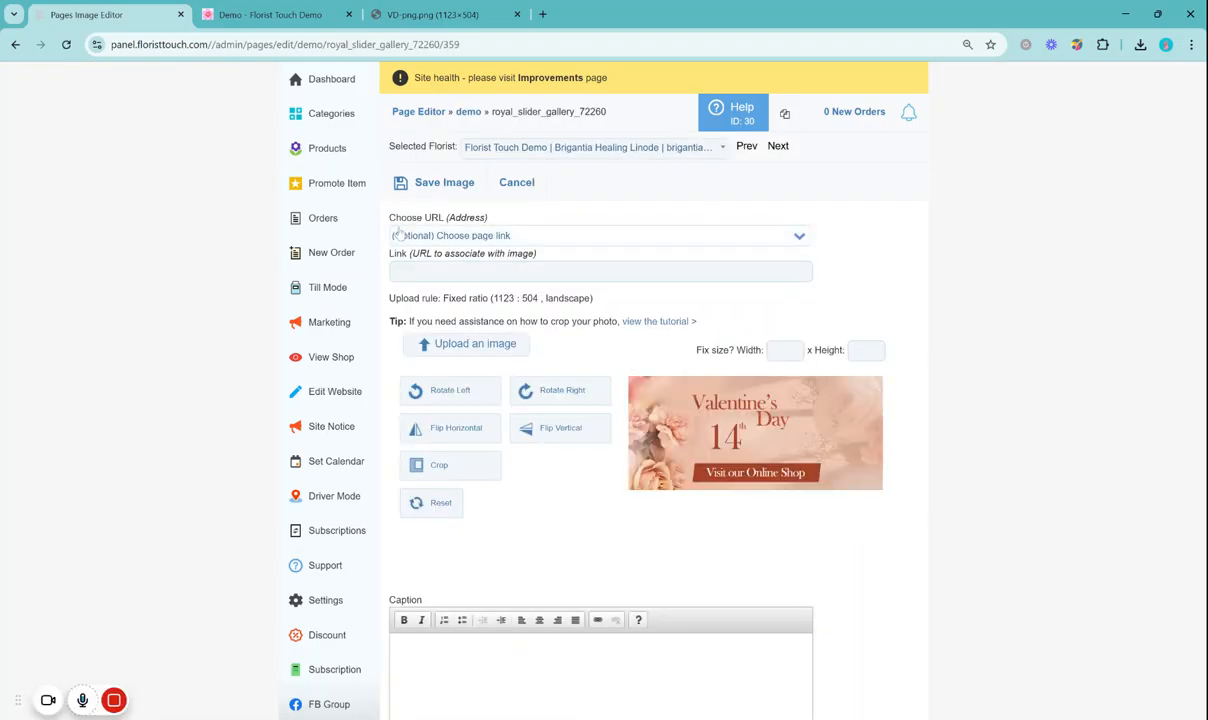
{"action": "left_click", "coordinate": [488, 237]}
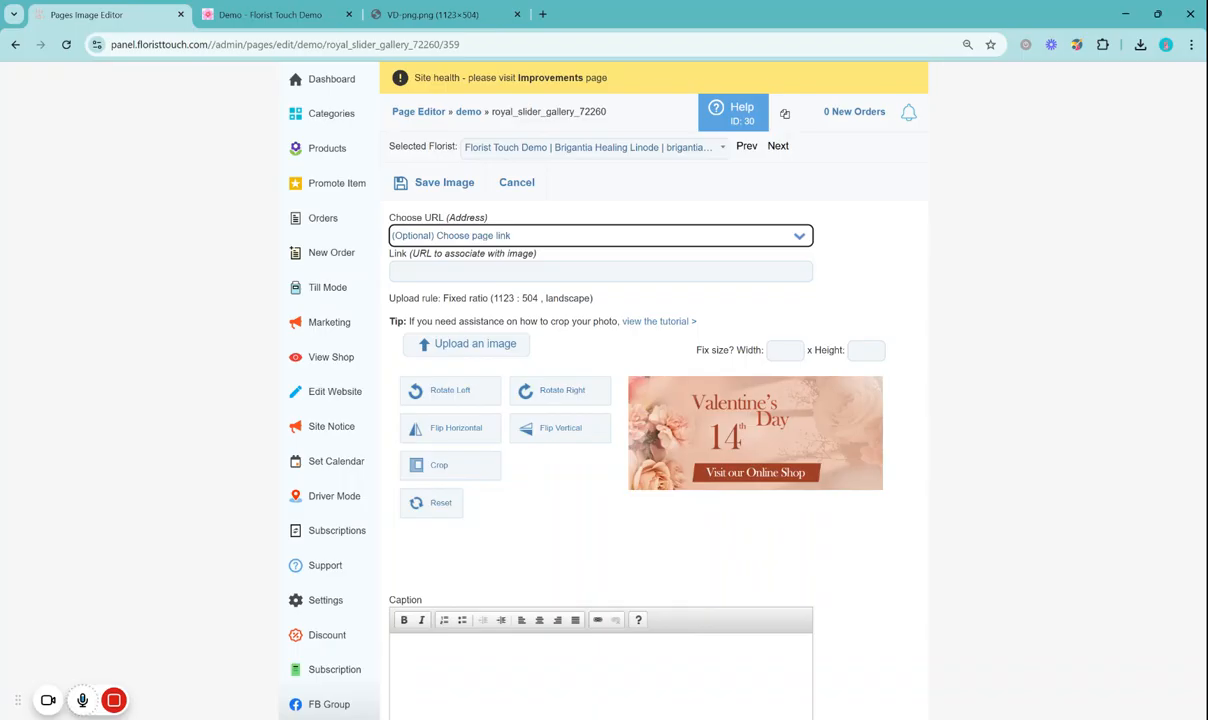
{"action": "left_click", "coordinate": [470, 400]}
{"action": "left_click", "coordinate": [440, 183]}
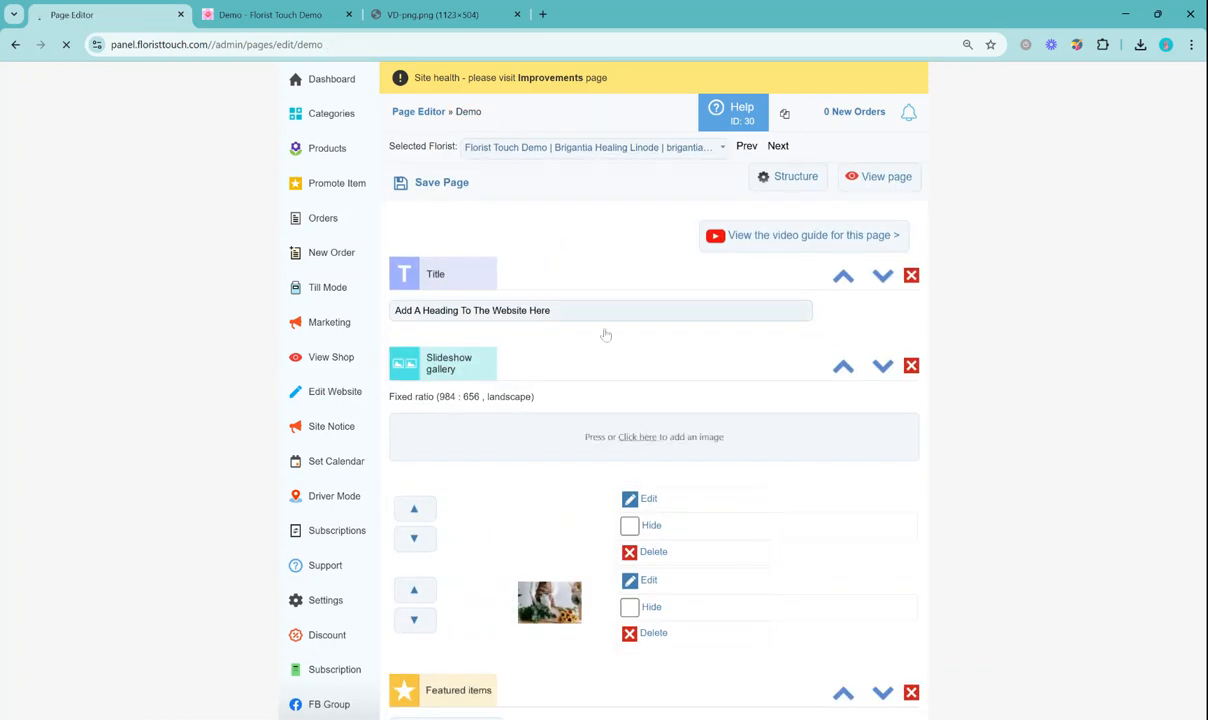
Examine the notice strip on the live demo page and the Site Notice settings in the admin panel
{"action": "left_click", "coordinate": [262, 14]}
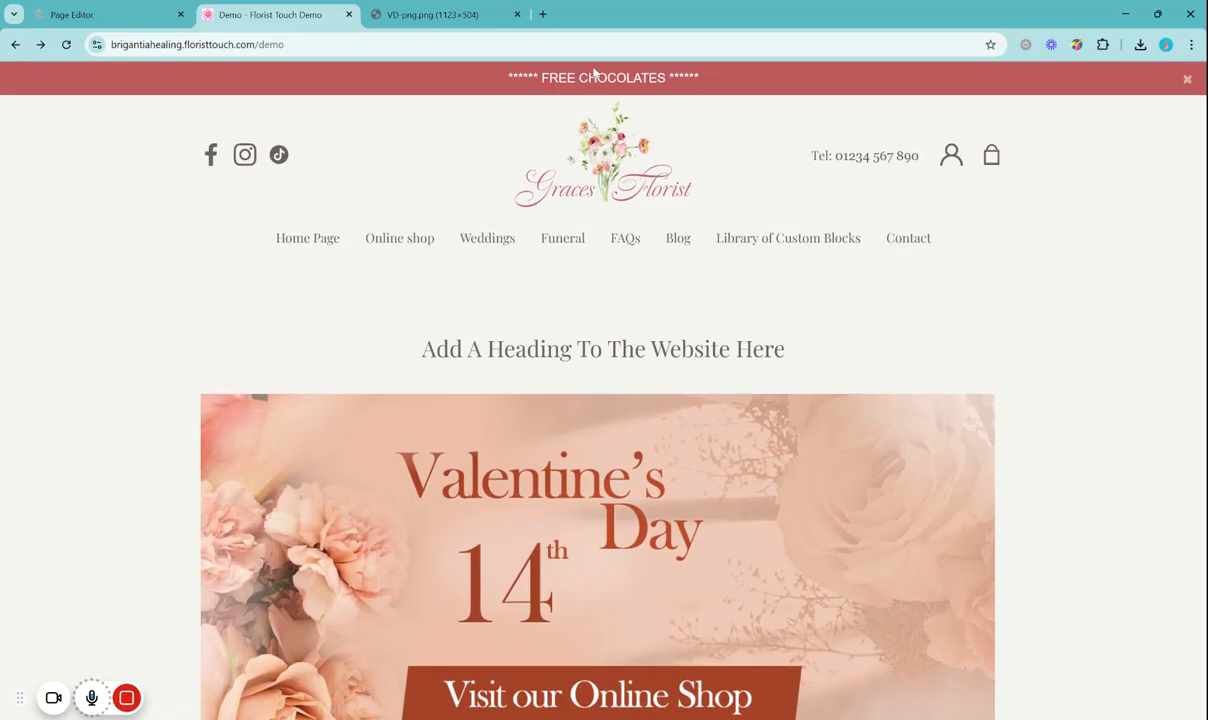
{"action": "left_click_drag", "start_coordinate": [714, 76], "coordinate": [471, 94]}
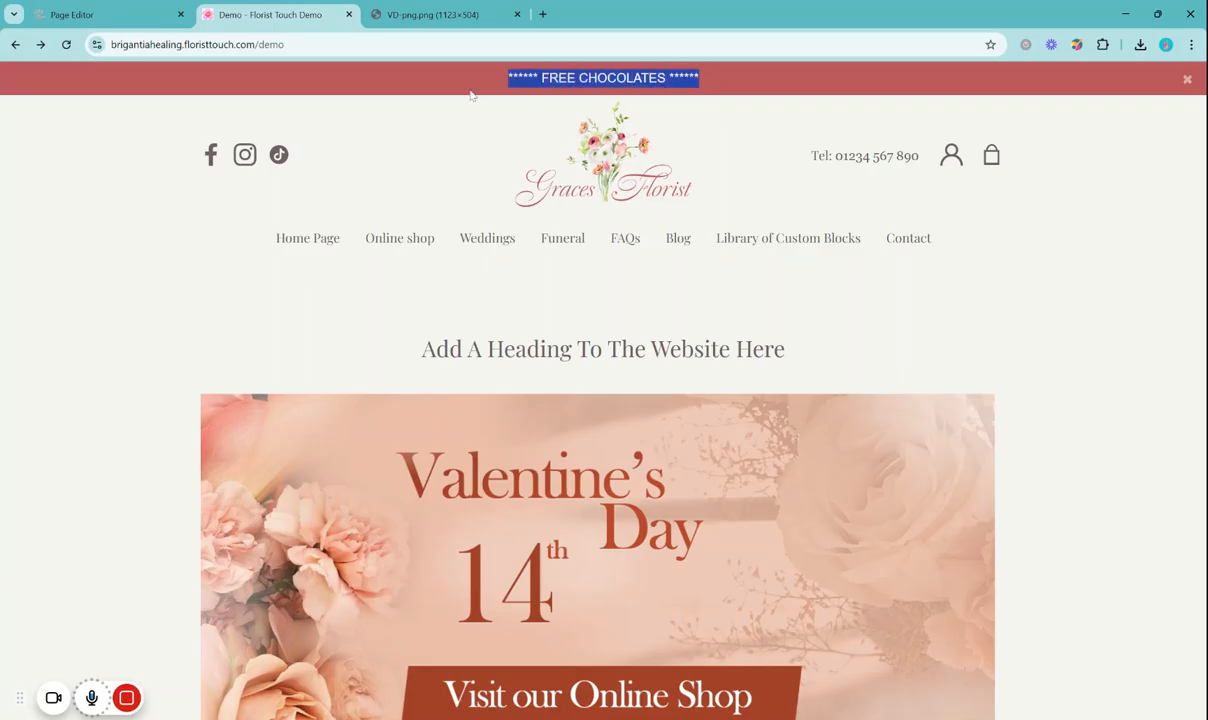
{"action": "left_click", "coordinate": [118, 20]}
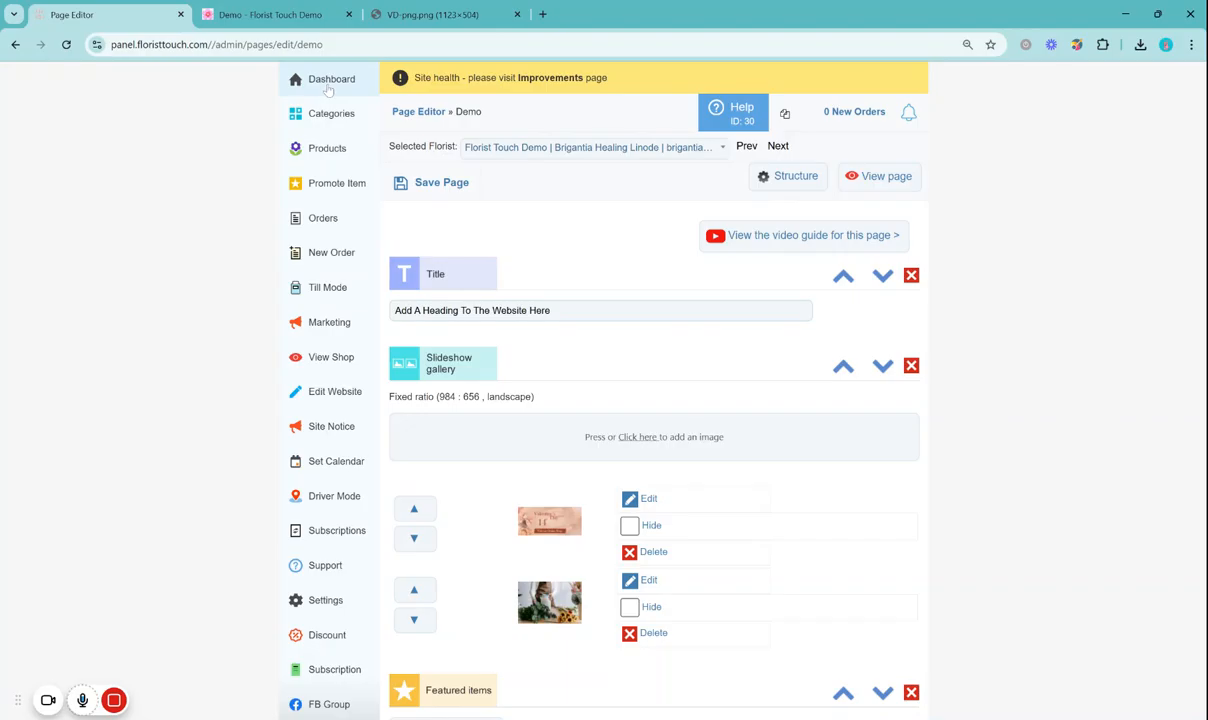
{"action": "left_click", "coordinate": [316, 432]}
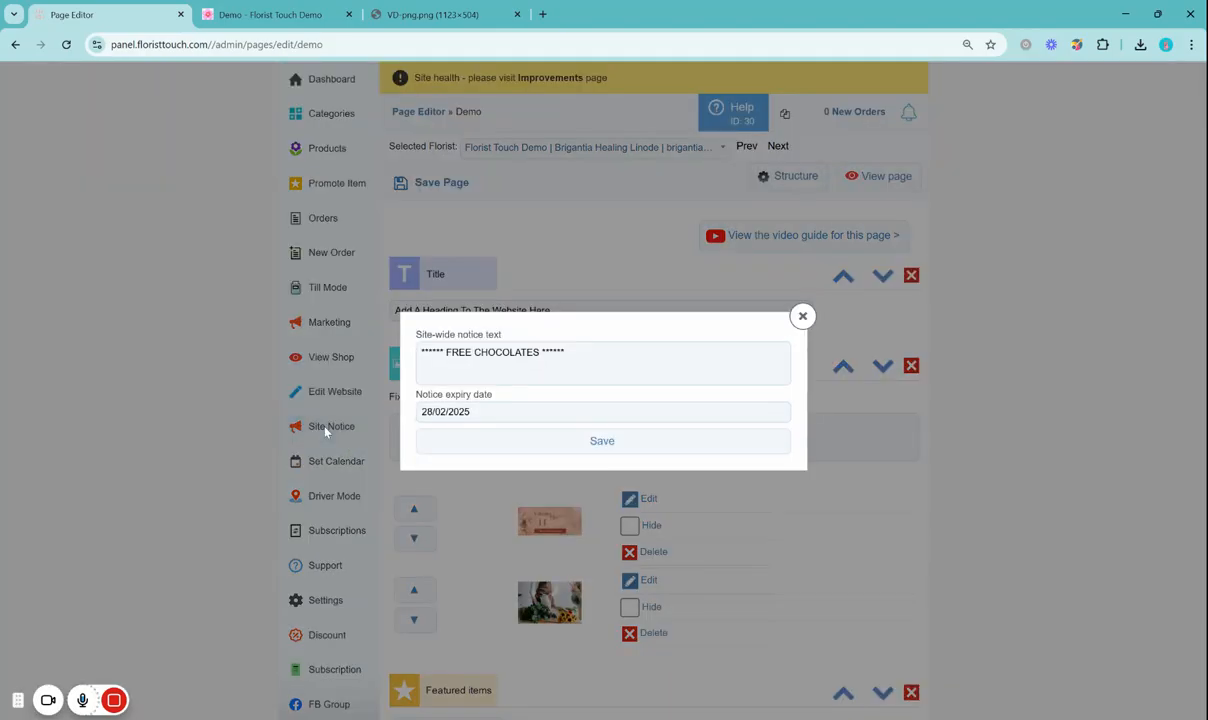
{"action": "left_click", "coordinate": [802, 317]}
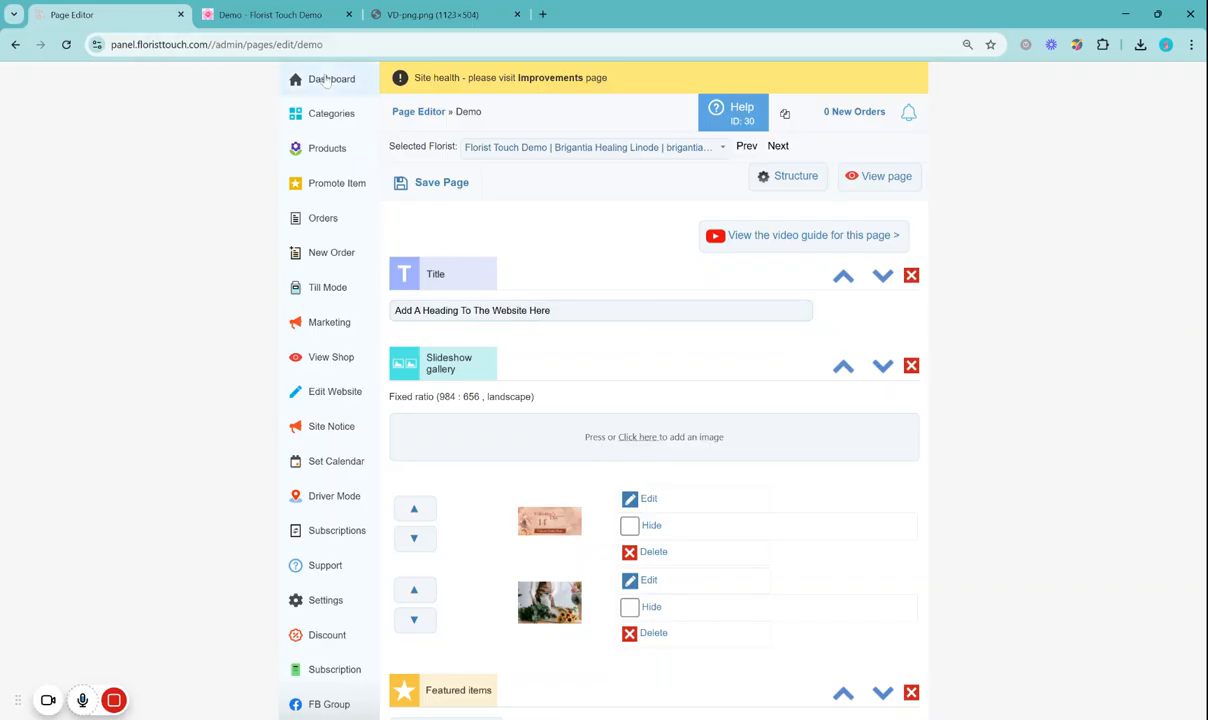
Replace the site-wide notice text from the dashboard with "Valentine's Day is fast approaching! Order now for delivery on the 14th. ❤️🌹"
{"action": "left_click", "coordinate": [325, 80]}
{"action": "scroll", "coordinate": [600, 400], "scroll_direction": "down", "scroll_amount": 4}
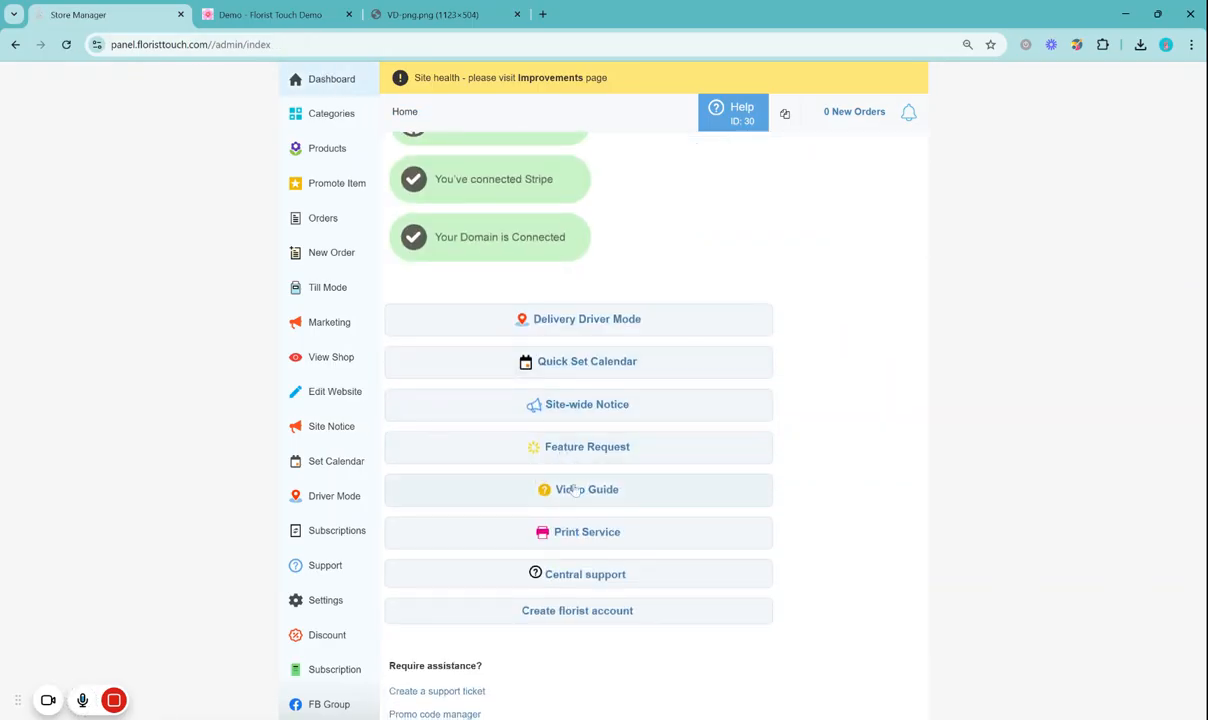
{"action": "left_click", "coordinate": [572, 408]}
{"action": "left_click_drag", "start_coordinate": [575, 355], "coordinate": [391, 372]}
{"action": "left_click", "coordinate": [590, 357]}
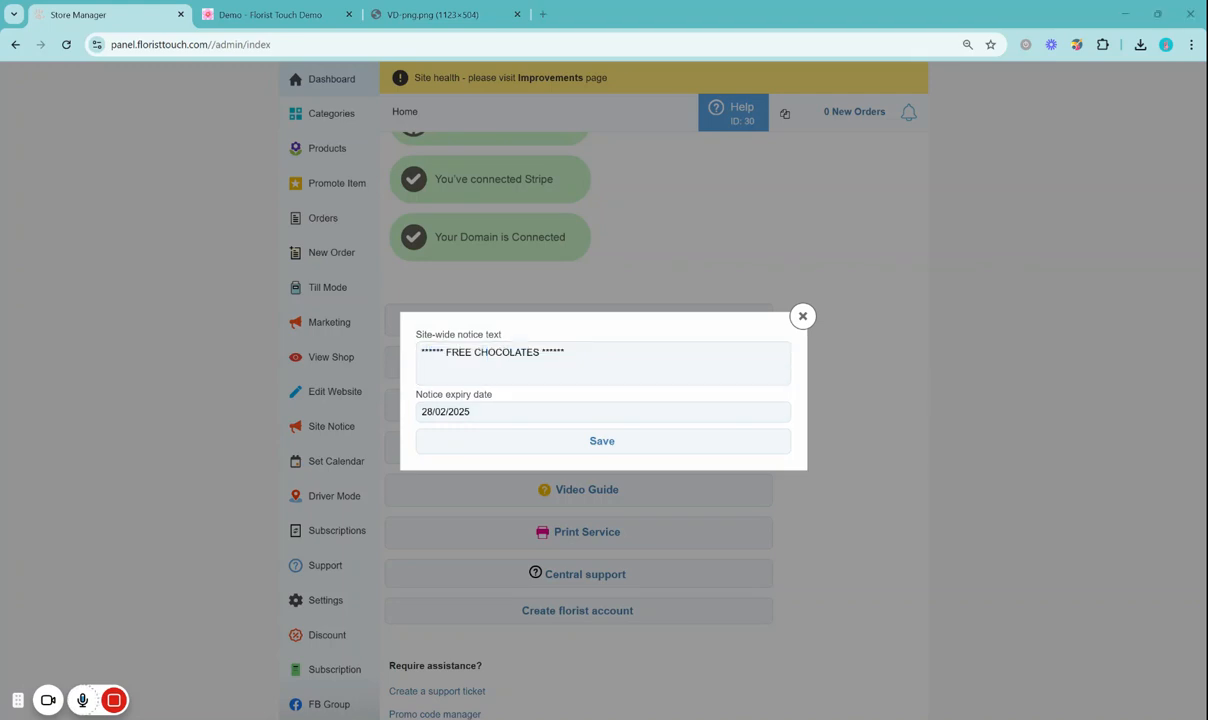
{"action": "left_click", "coordinate": [590, 357]}
{"action": "left_click_drag", "start_coordinate": [582, 355], "coordinate": [414, 358]}
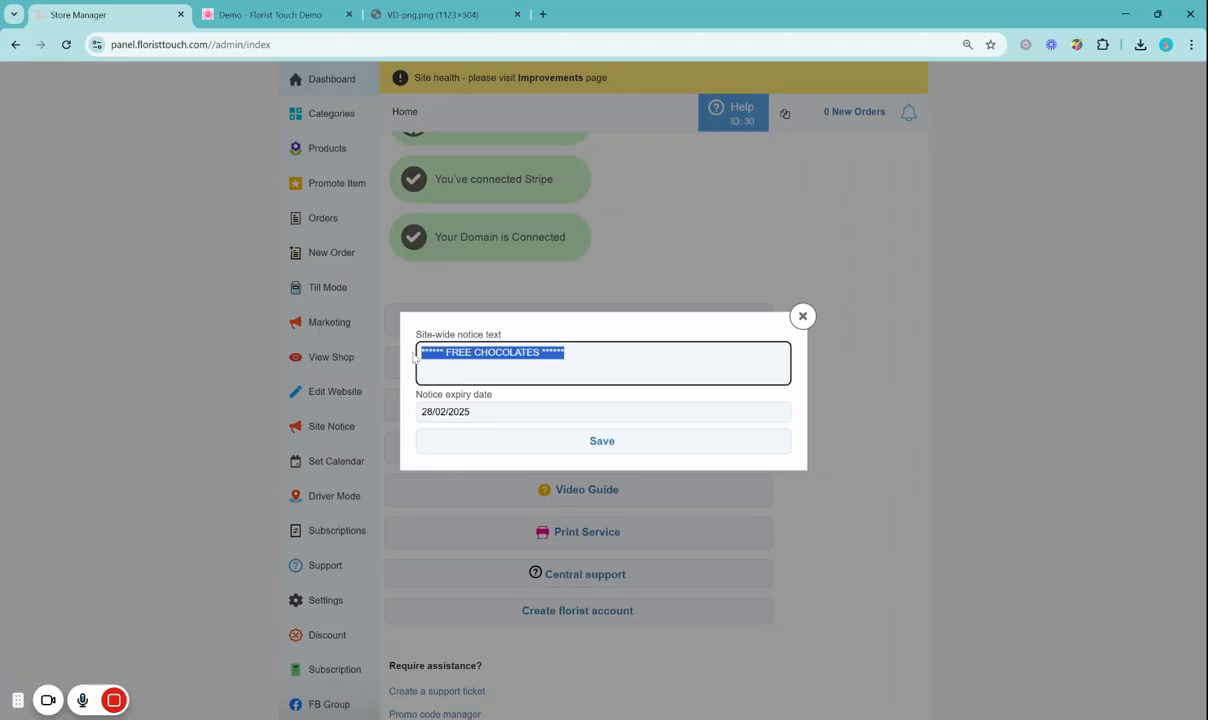
{"action": "type", "text": "Valentine's Day is fast approaching! Order now for delivery on the 14th. ❤ 🌹"}
{"action": "left_click_drag", "start_coordinate": [569, 353], "coordinate": [662, 353]}
{"action": "left_click", "coordinate": [752, 355]}
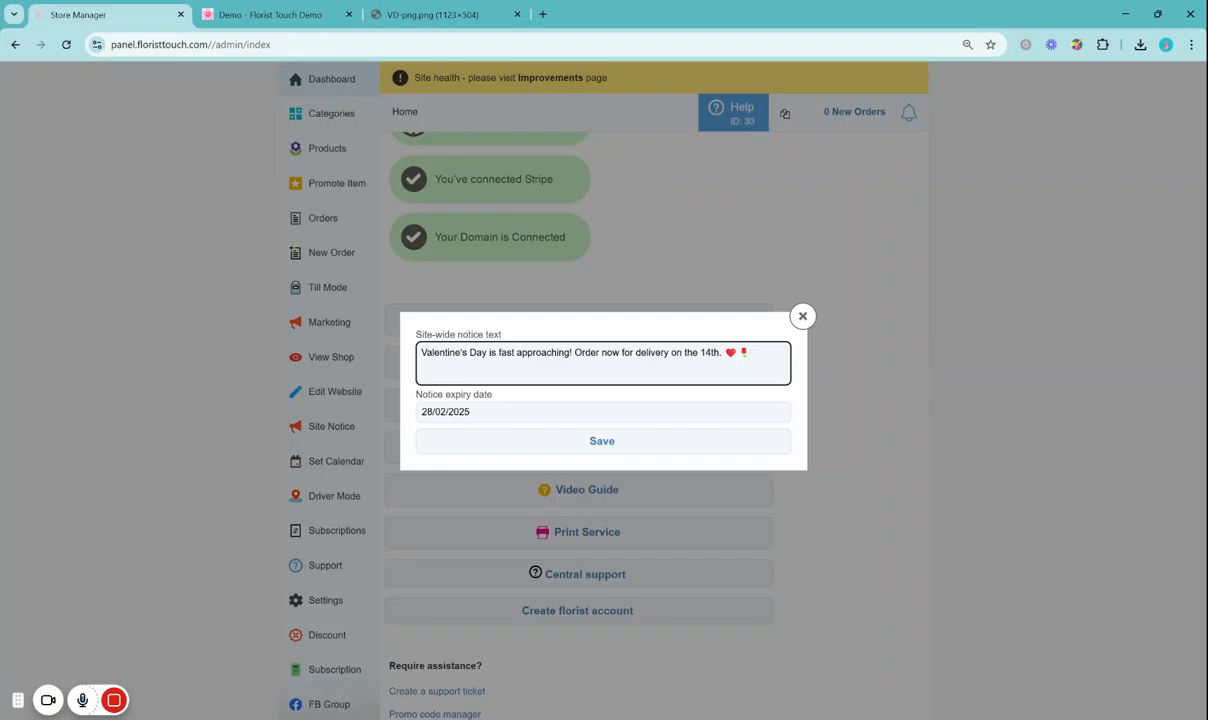
Look at the date picker for the notice expiry date and close the notice without saving
{"action": "left_click", "coordinate": [496, 412]}
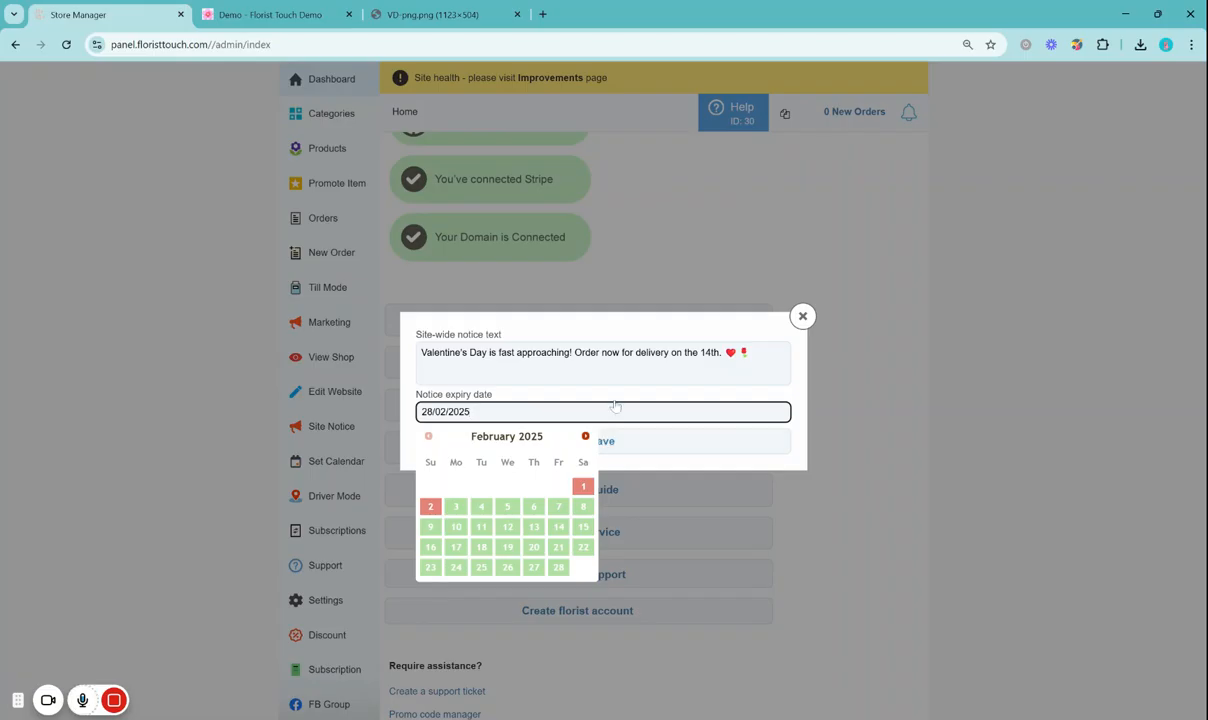
{"action": "left_click", "coordinate": [588, 372]}
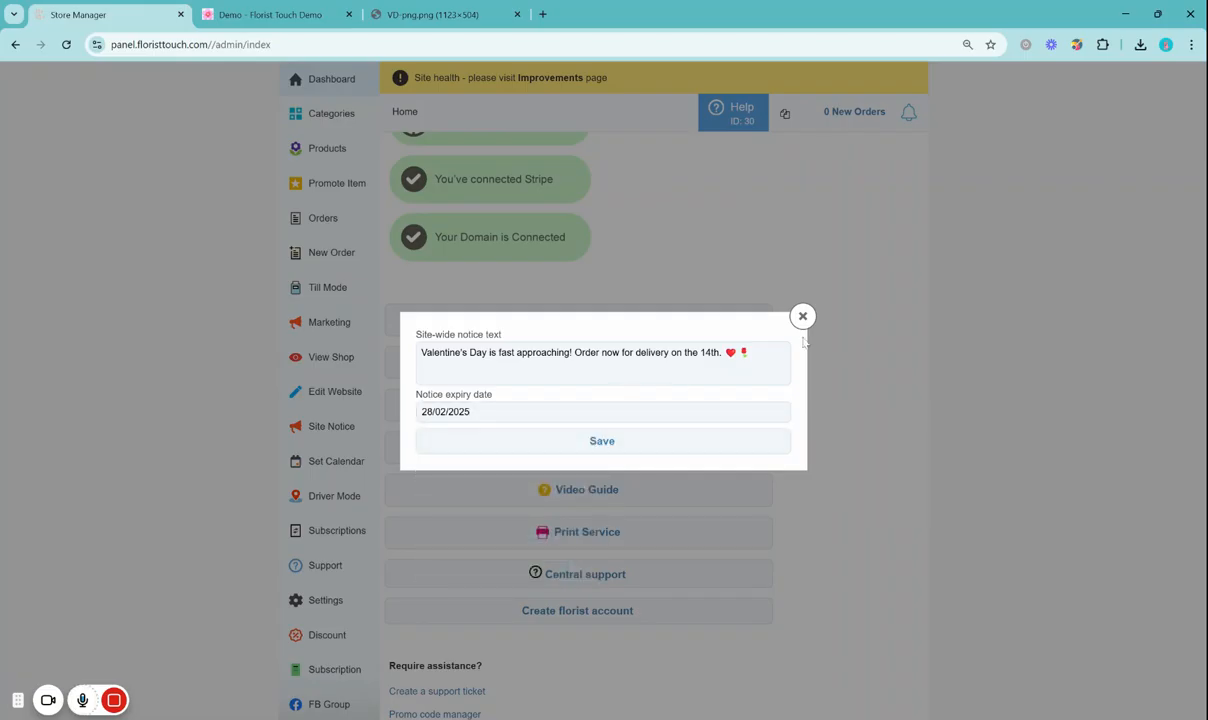
{"action": "left_click", "coordinate": [802, 316]}
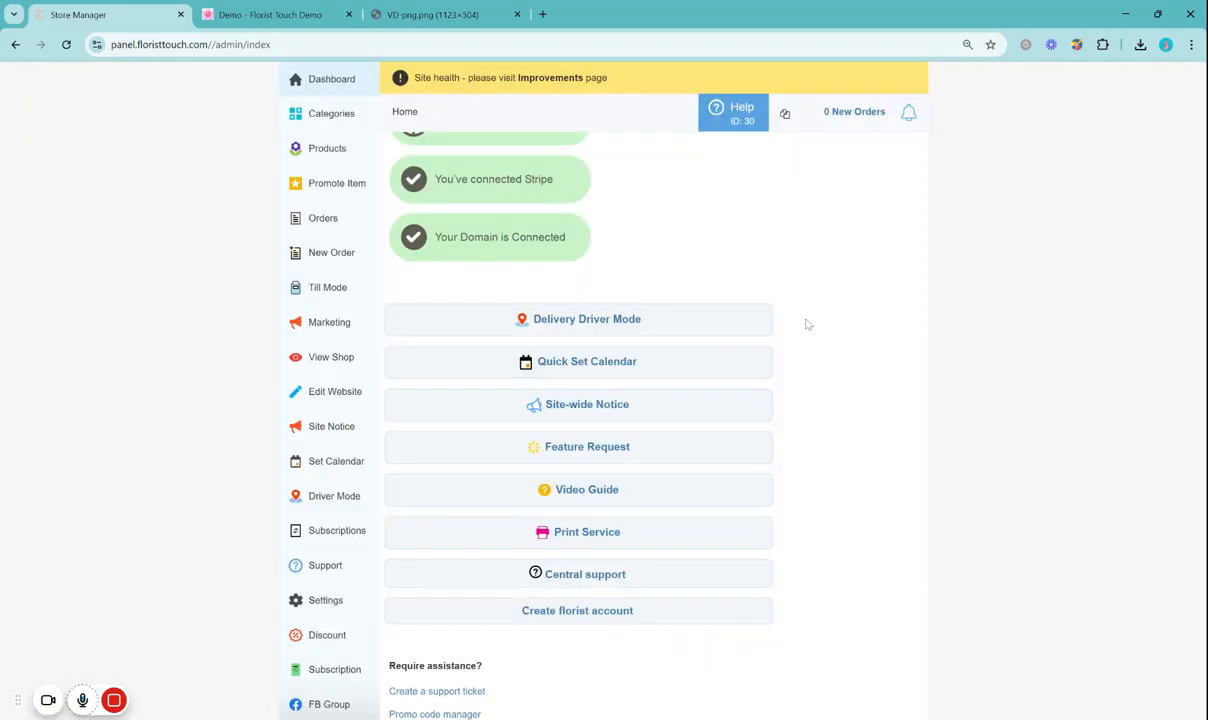
Open Quick Set Calendar and examine the delivery, collection and nation-wide calendars, including 14 February for delivery
{"action": "scroll", "coordinate": [808, 324], "scroll_direction": "up", "scroll_amount": 1}
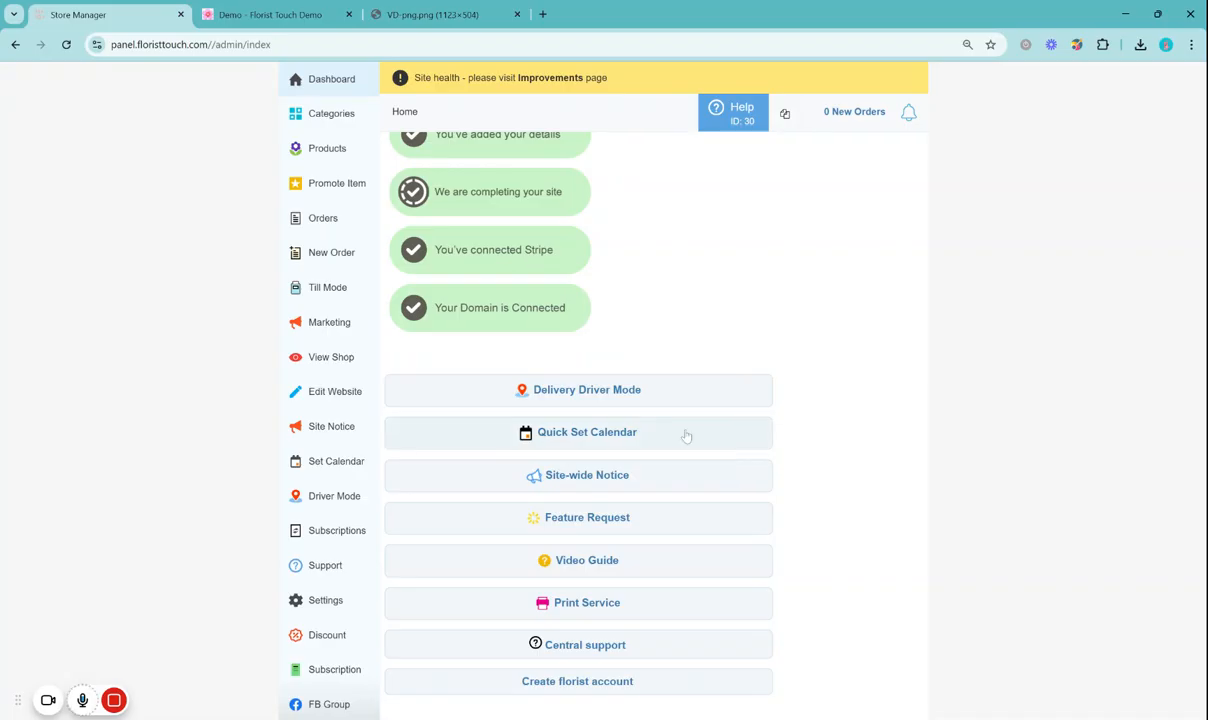
{"action": "left_click", "coordinate": [610, 444]}
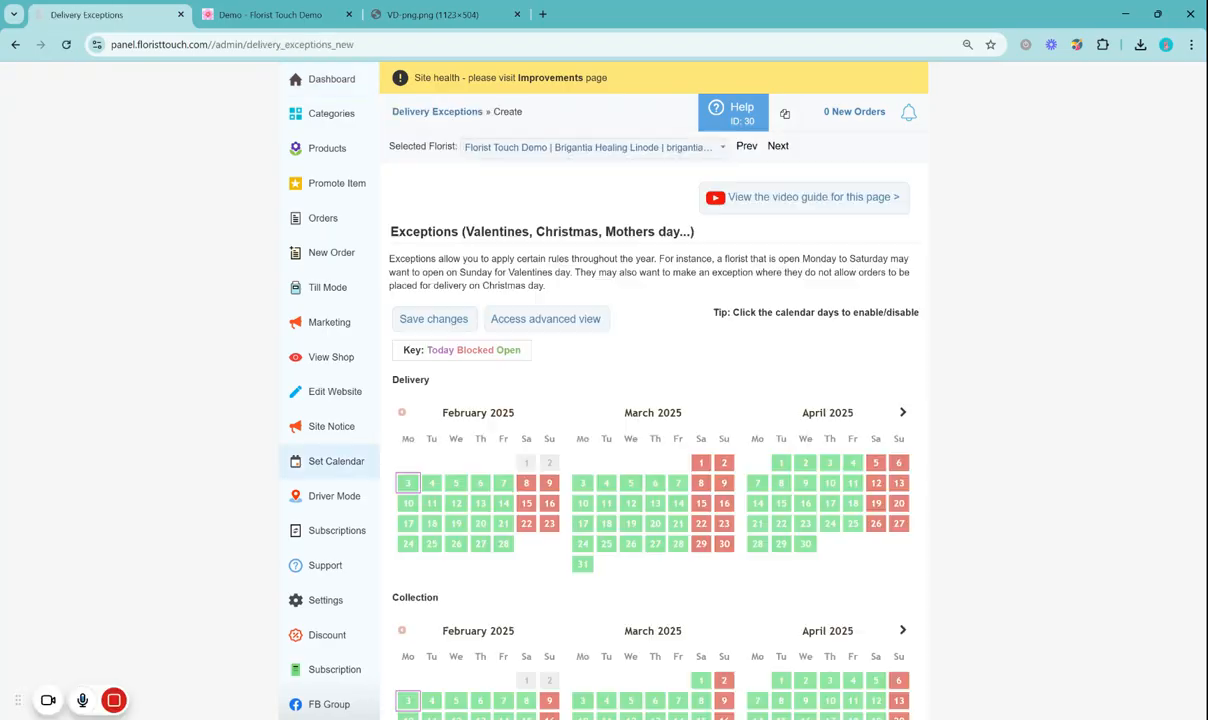
{"action": "scroll", "coordinate": [632, 437], "scroll_direction": "down", "scroll_amount": 3}
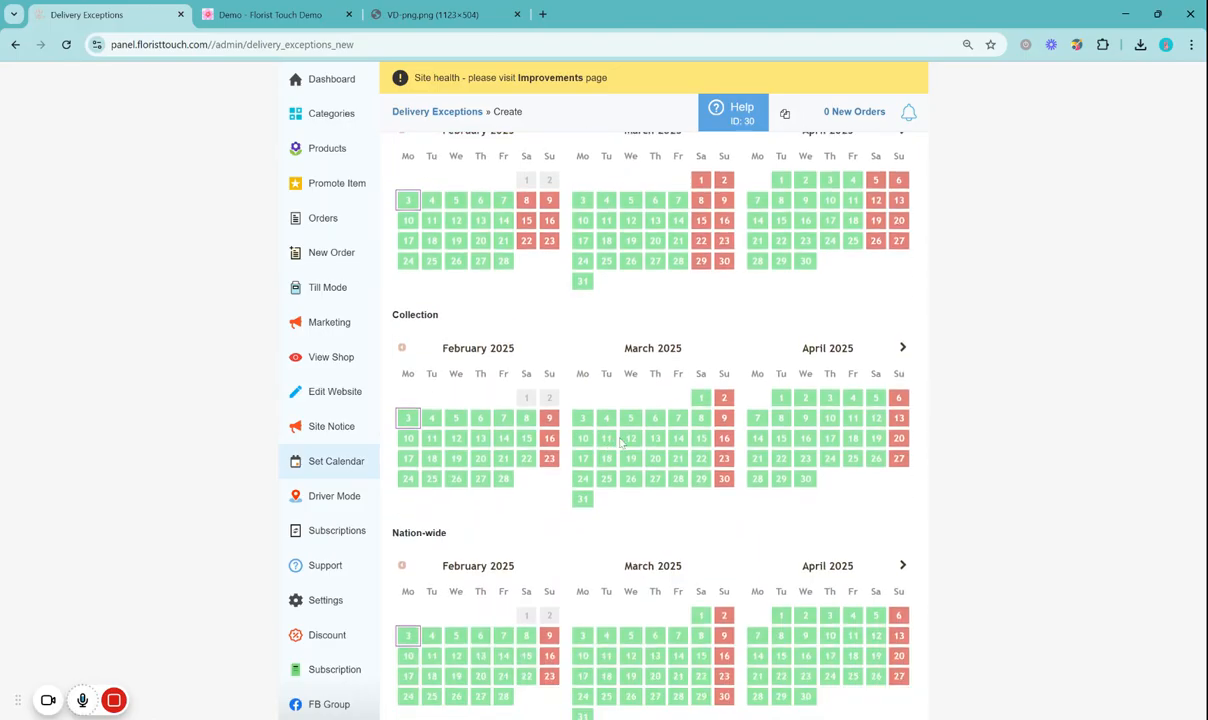
{"action": "scroll", "coordinate": [632, 437], "scroll_direction": "up", "scroll_amount": 1}
{"action": "scroll", "coordinate": [632, 437], "scroll_direction": "up", "scroll_amount": 1}
{"action": "scroll", "coordinate": [640, 455], "scroll_direction": "down", "scroll_amount": 2}
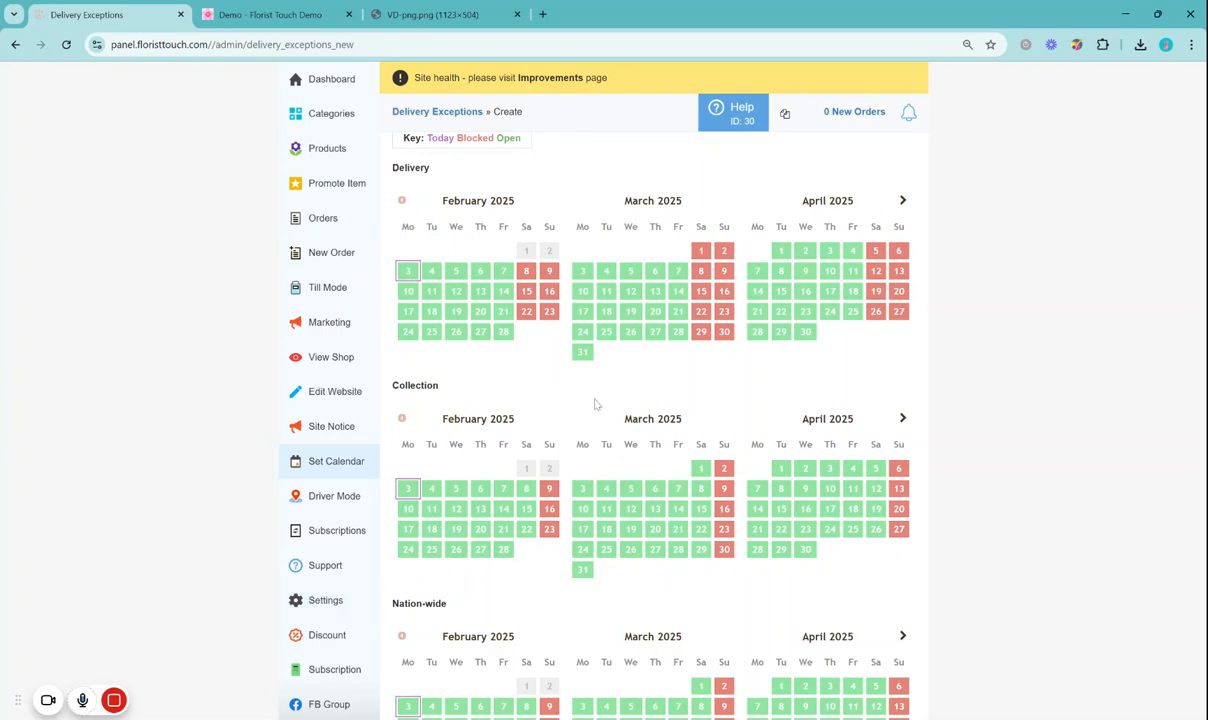
{"action": "scroll", "coordinate": [594, 404], "scroll_direction": "down", "scroll_amount": 1}
{"action": "scroll", "coordinate": [577, 377], "scroll_direction": "down", "scroll_amount": 1}
{"action": "scroll", "coordinate": [574, 380], "scroll_direction": "up", "scroll_amount": 2}
{"action": "scroll", "coordinate": [456, 271], "scroll_direction": "up", "scroll_amount": 1}
{"action": "left_click_drag", "start_coordinate": [442, 456], "coordinate": [390, 456]}
{"action": "left_click_drag", "start_coordinate": [406, 675], "coordinate": [433, 675]}
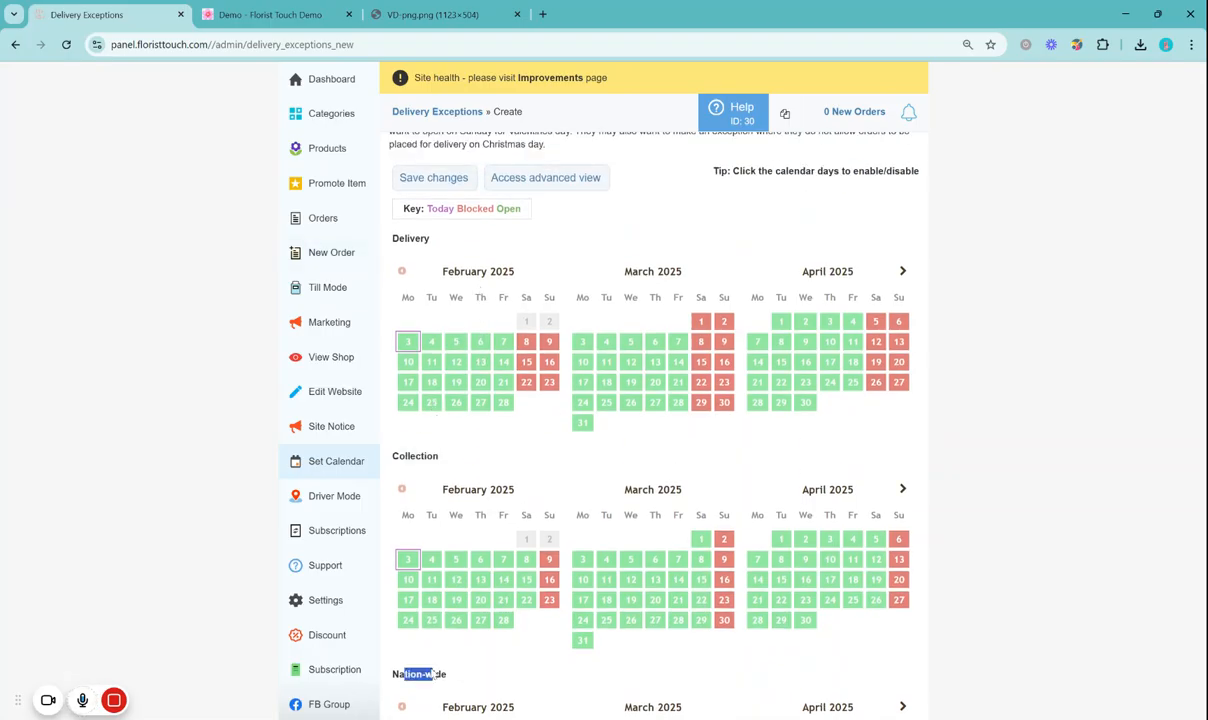
{"action": "left_click", "coordinate": [433, 674]}
{"action": "left_click", "coordinate": [504, 366]}
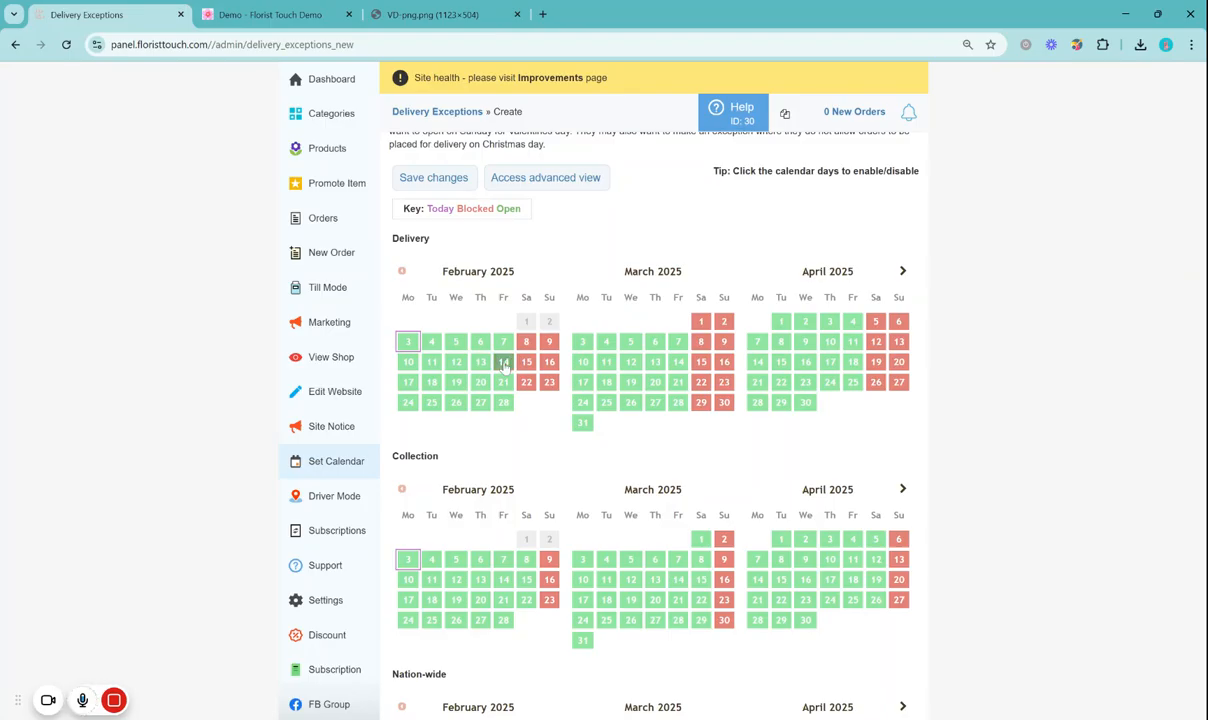
Open the advanced view of the delivery exceptions, apply the exception to Collection and exclude Courier Delivery
{"action": "scroll", "coordinate": [504, 366], "scroll_direction": "up", "scroll_amount": 2}
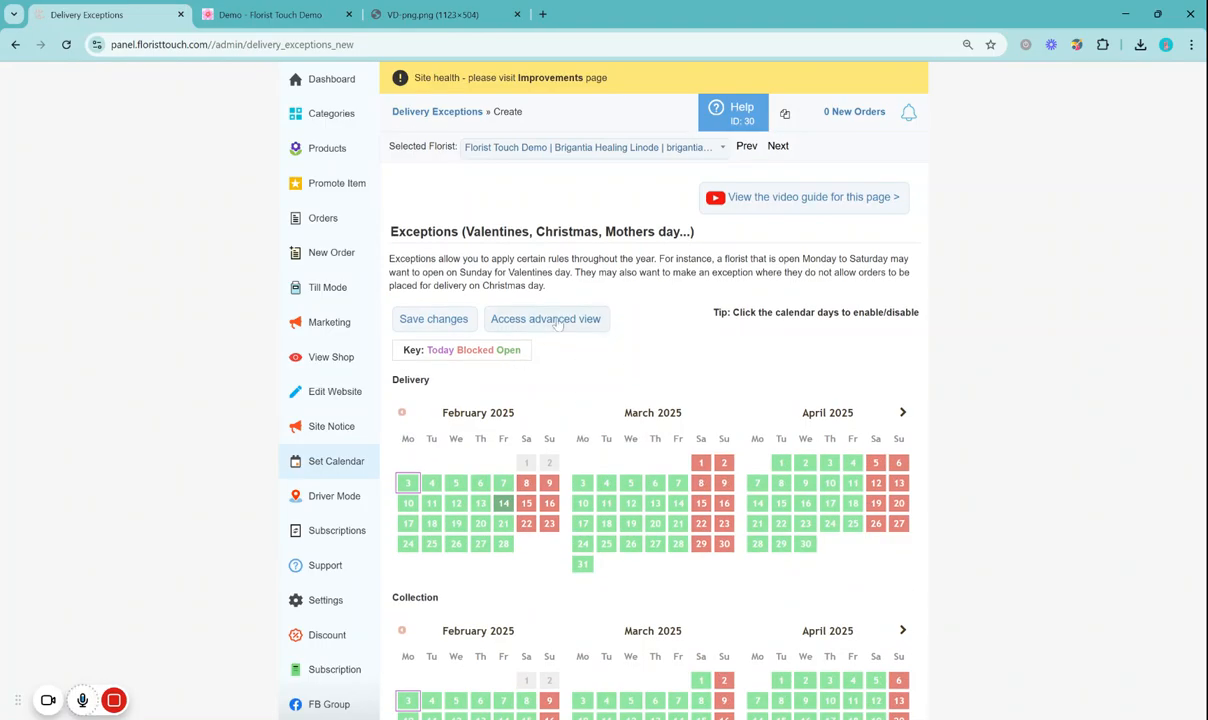
{"action": "left_click", "coordinate": [557, 323]}
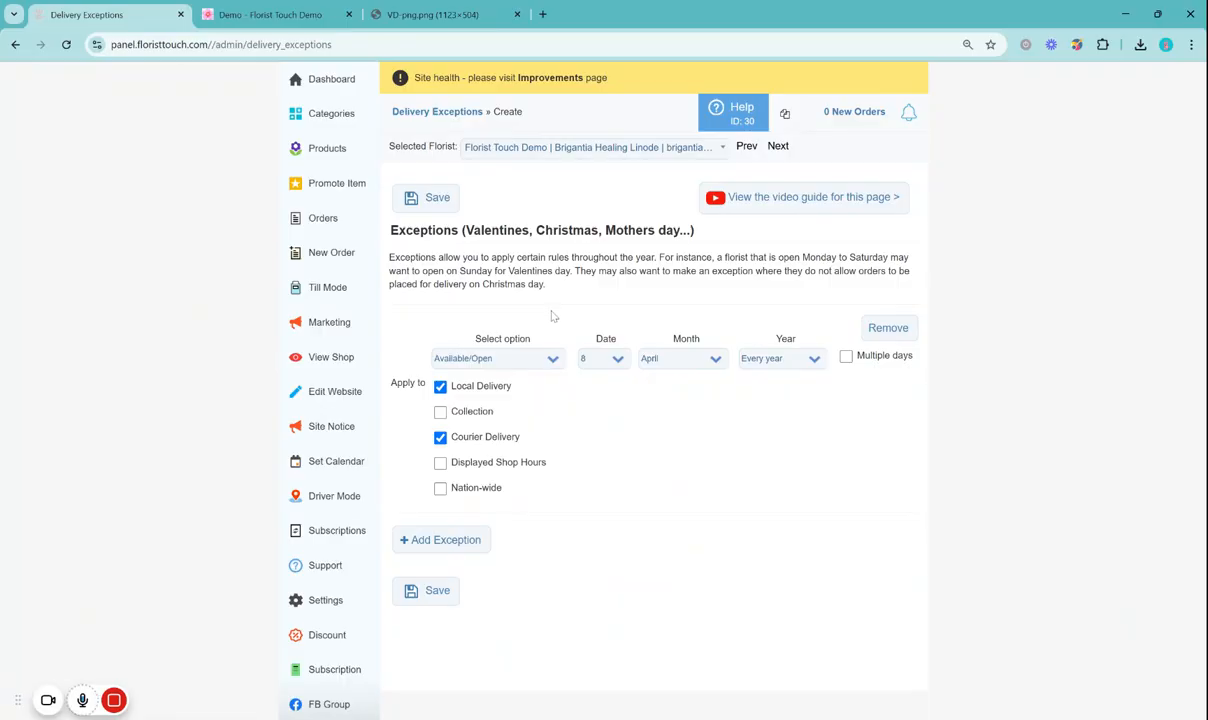
{"action": "left_click", "coordinate": [440, 411]}
{"action": "left_click", "coordinate": [440, 437]}
Keep the exception as Available/Open and set its date to 14 February
{"action": "left_click", "coordinate": [554, 362]}
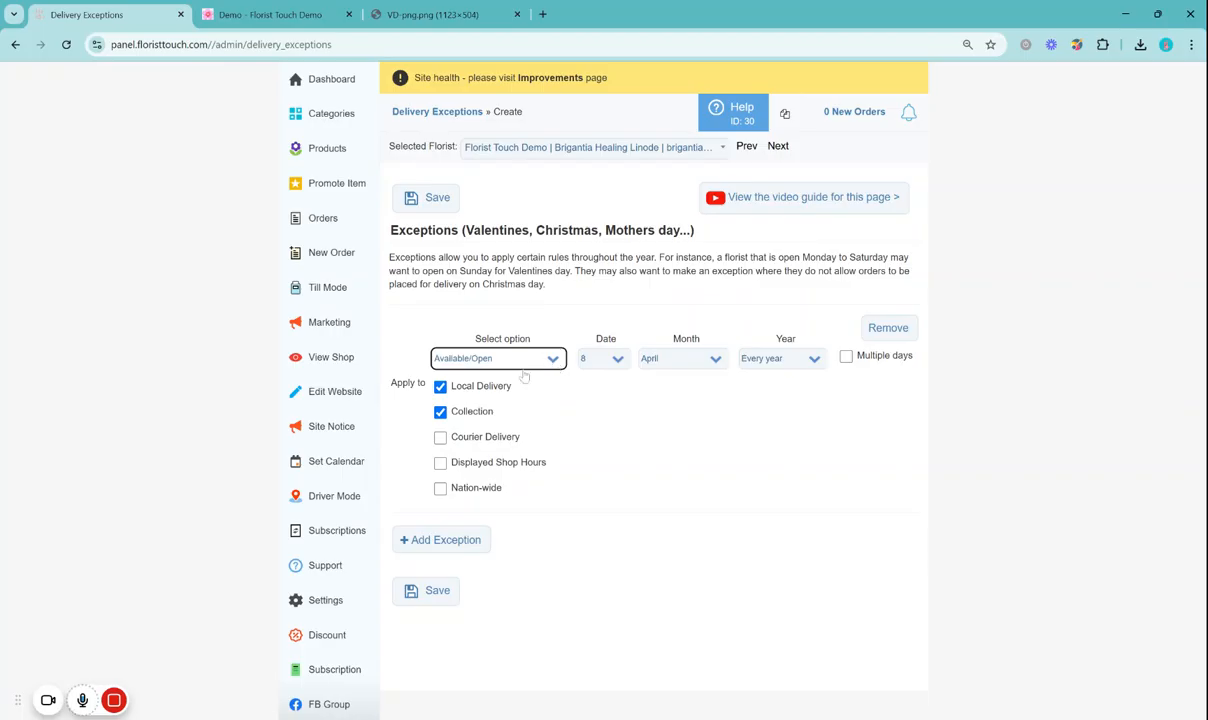
{"action": "left_click", "coordinate": [612, 365]}
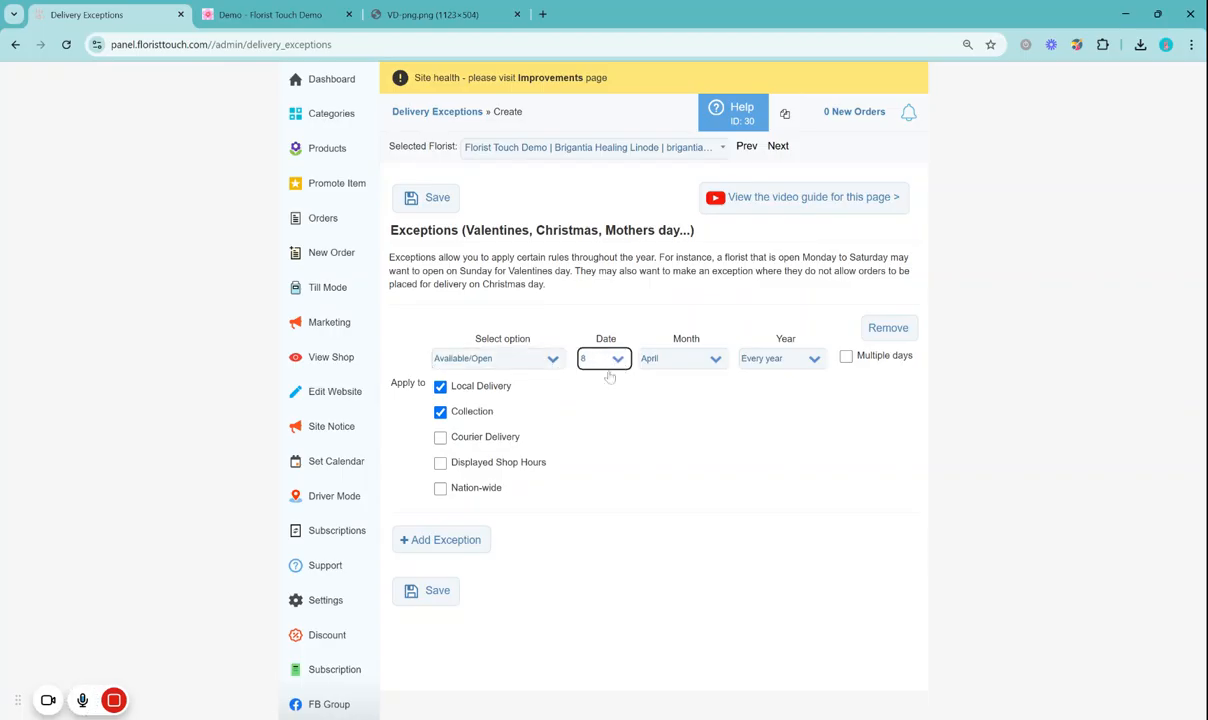
{"action": "left_click", "coordinate": [600, 540]}
{"action": "left_click", "coordinate": [695, 363]}
{"action": "left_click", "coordinate": [706, 386]}
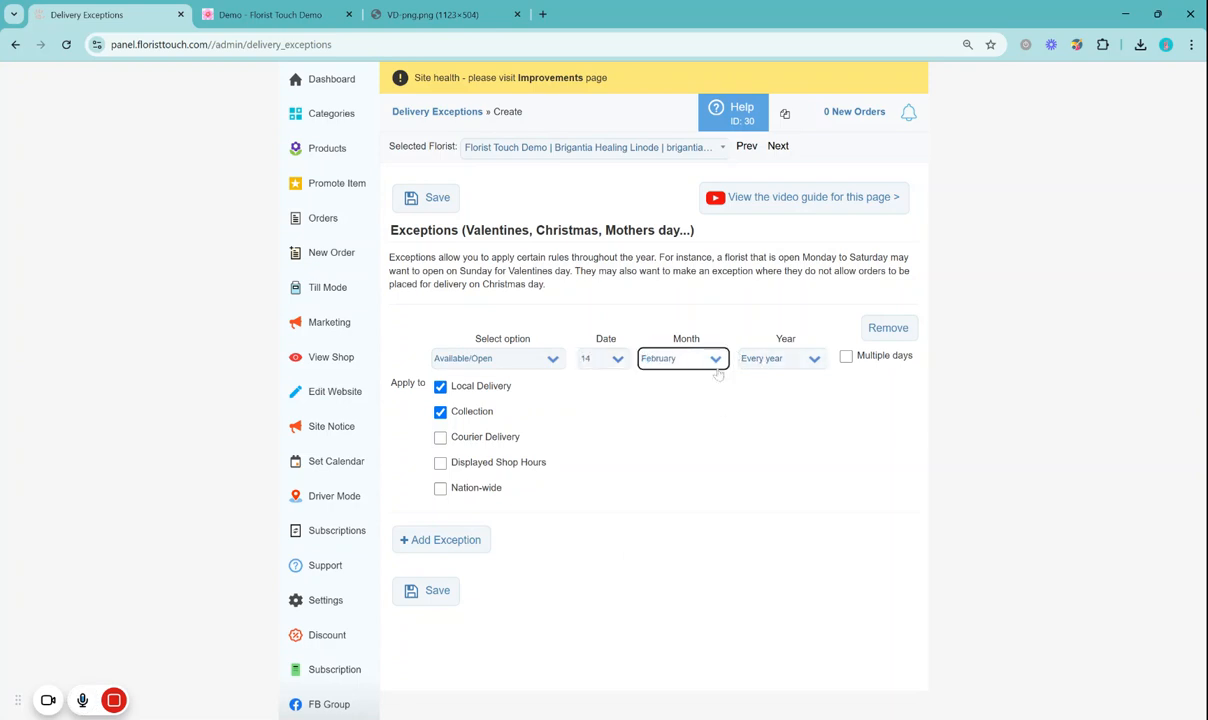
Apply the exception to Displayed Shop Hours as well and open its closing time for editing
{"action": "left_click", "coordinate": [440, 463]}
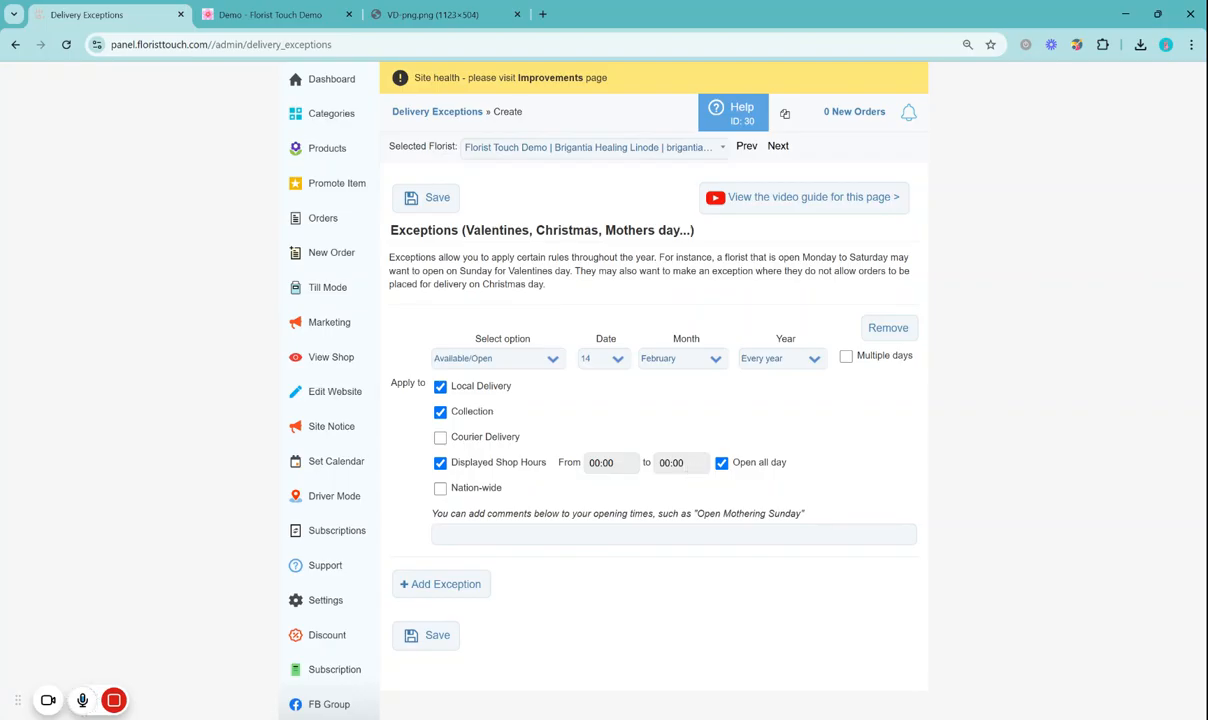
{"action": "left_click", "coordinate": [616, 362]}
{"action": "key", "text": "Up"}
{"action": "left_click", "coordinate": [675, 465]}
Examine the live demo page's online shop submenu and the featured items below the banner
{"action": "left_click", "coordinate": [270, 14]}
{"action": "mouse_move", "coordinate": [429, 266]}
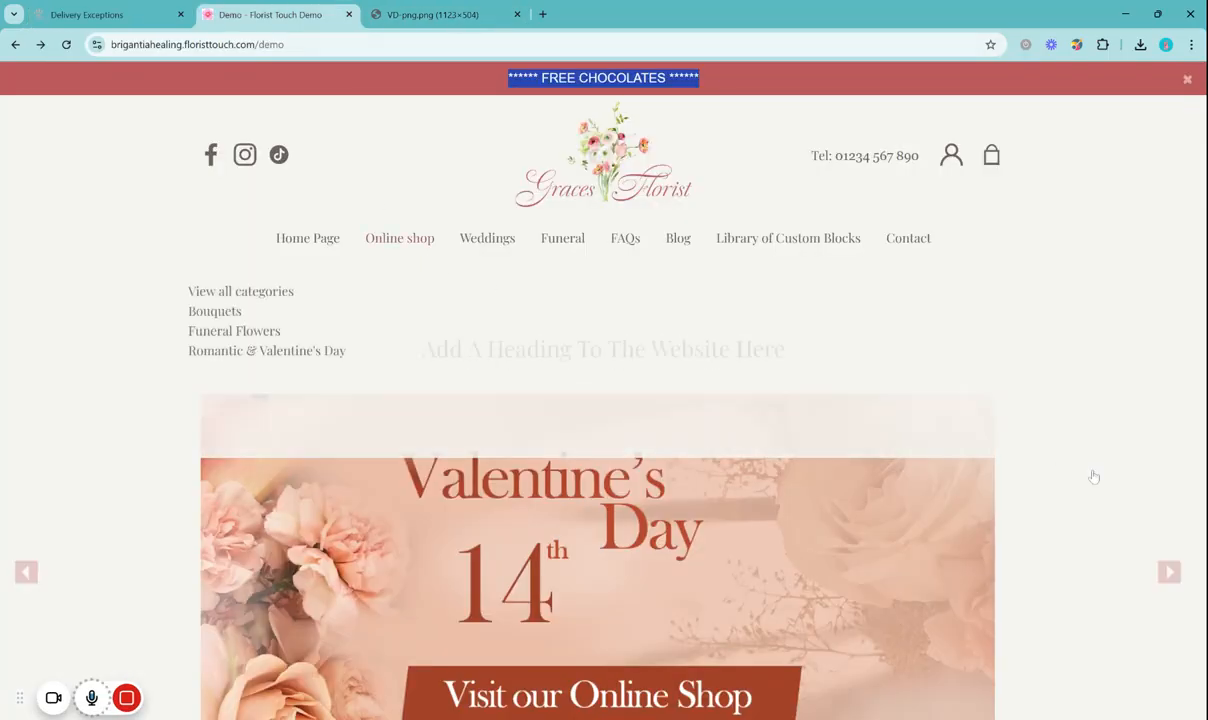
{"action": "scroll", "coordinate": [1097, 464], "scroll_direction": "down", "scroll_amount": 5}
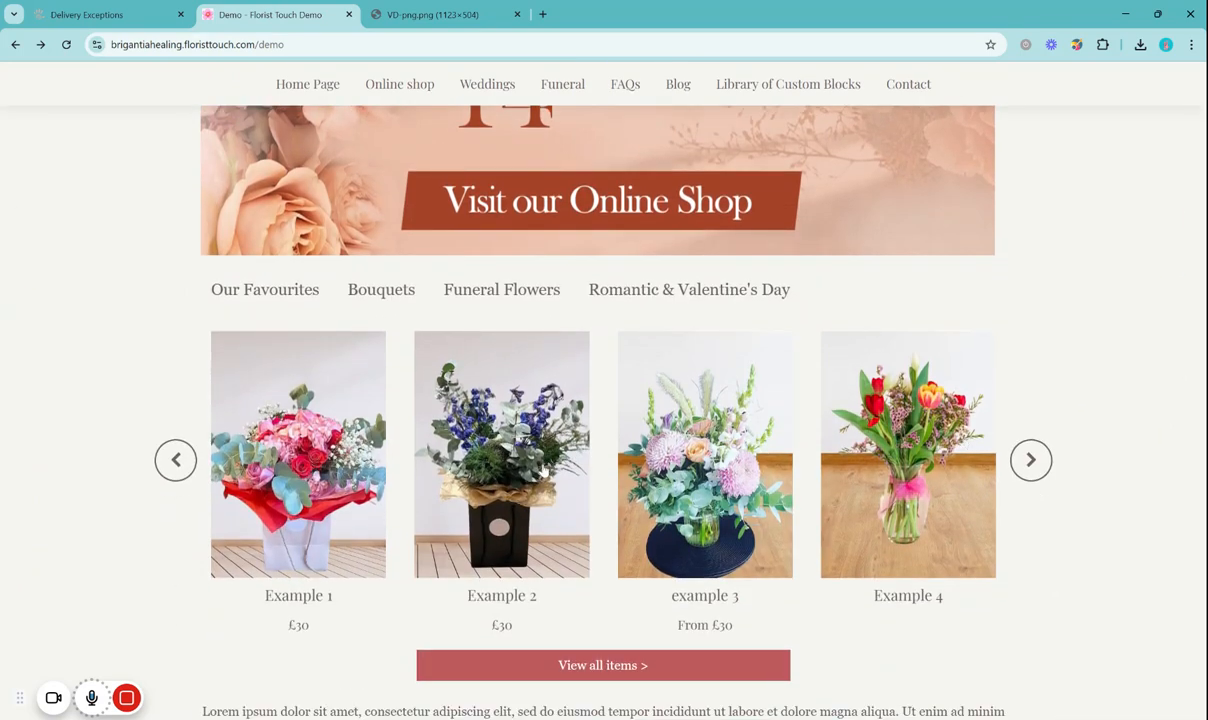
{"action": "scroll", "coordinate": [545, 468], "scroll_direction": "up", "scroll_amount": 2}
{"action": "scroll", "coordinate": [545, 468], "scroll_direction": "down", "scroll_amount": 1}
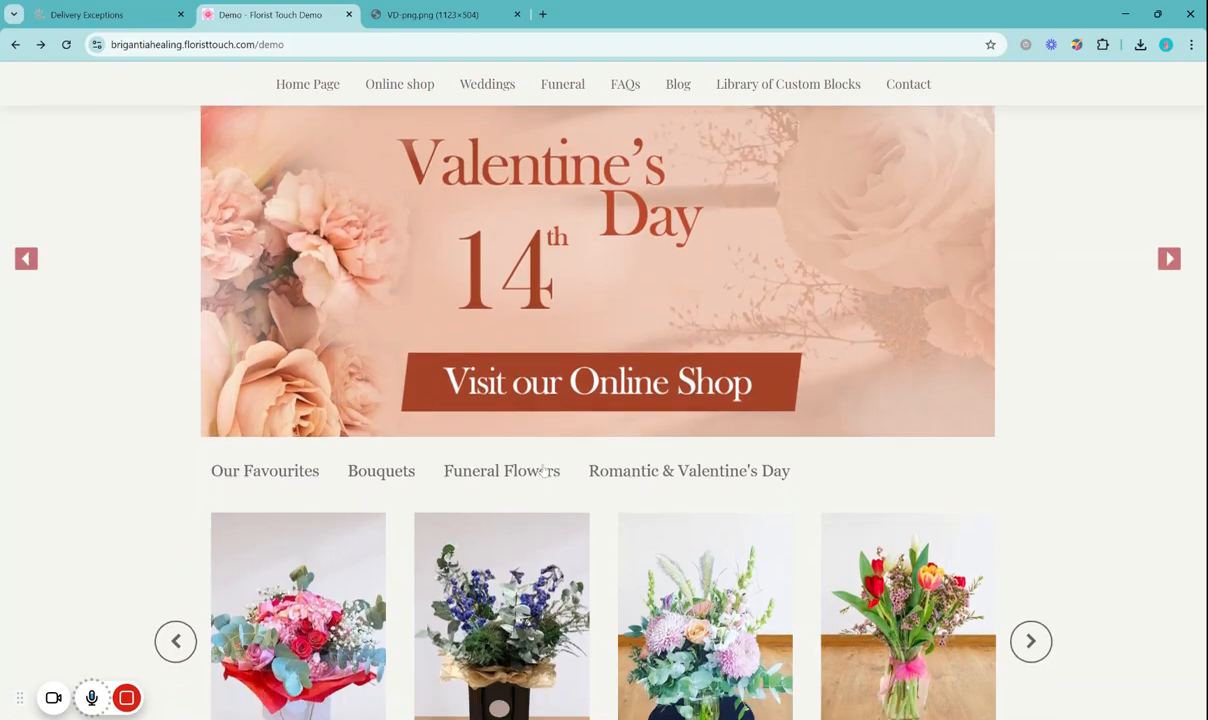
{"action": "scroll", "coordinate": [380, 375], "scroll_direction": "up", "scroll_amount": 3}
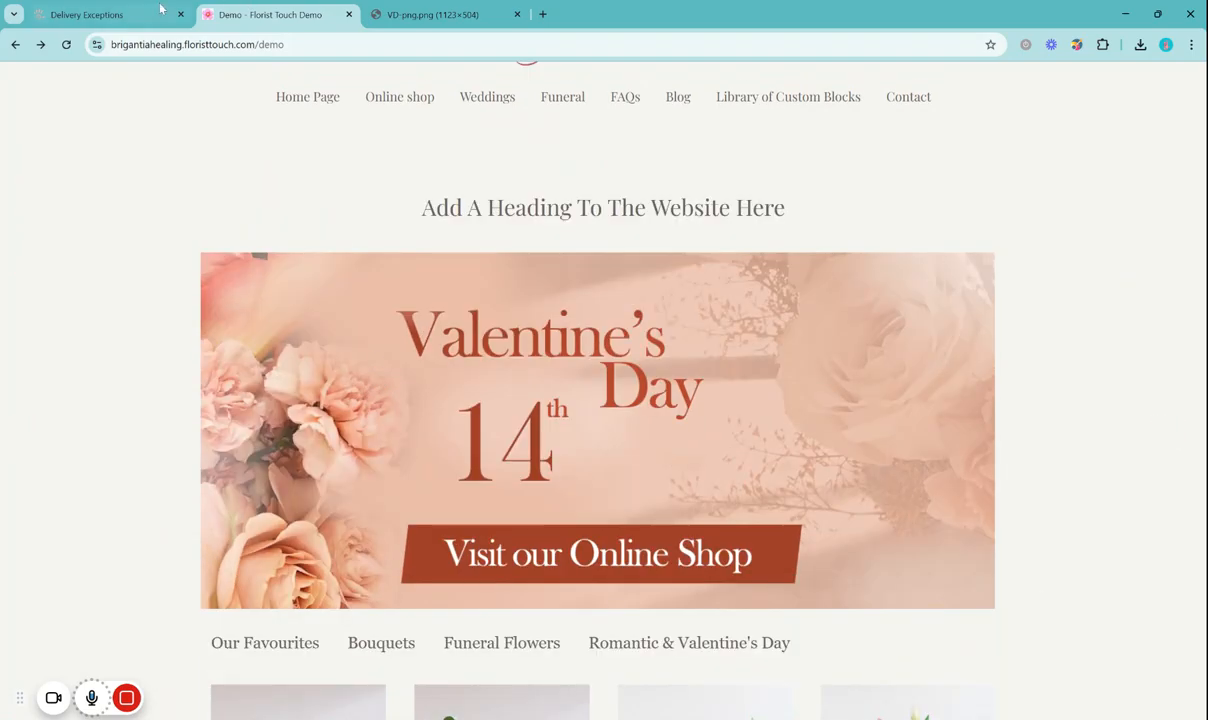
Open the Promote Items page in the admin panel and review which shop items can be promoted
{"action": "left_click", "coordinate": [130, 15]}
{"action": "left_click", "coordinate": [320, 186]}
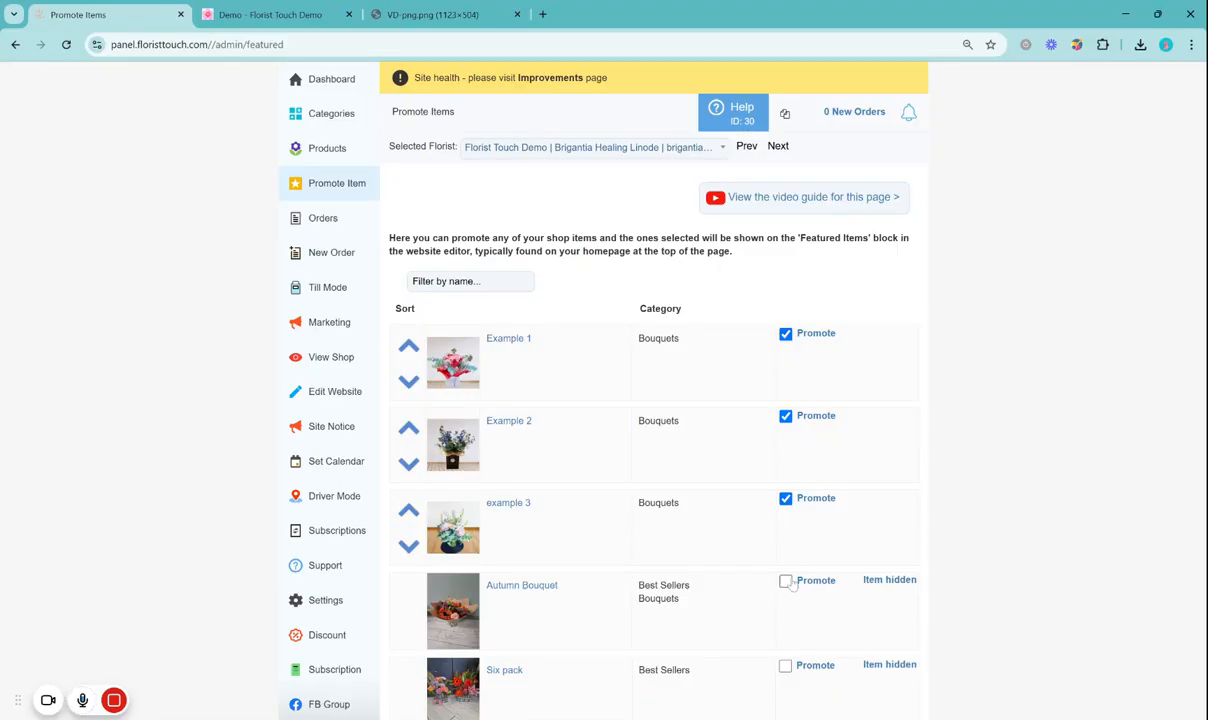
{"action": "scroll", "coordinate": [789, 585], "scroll_direction": "down", "scroll_amount": 9}
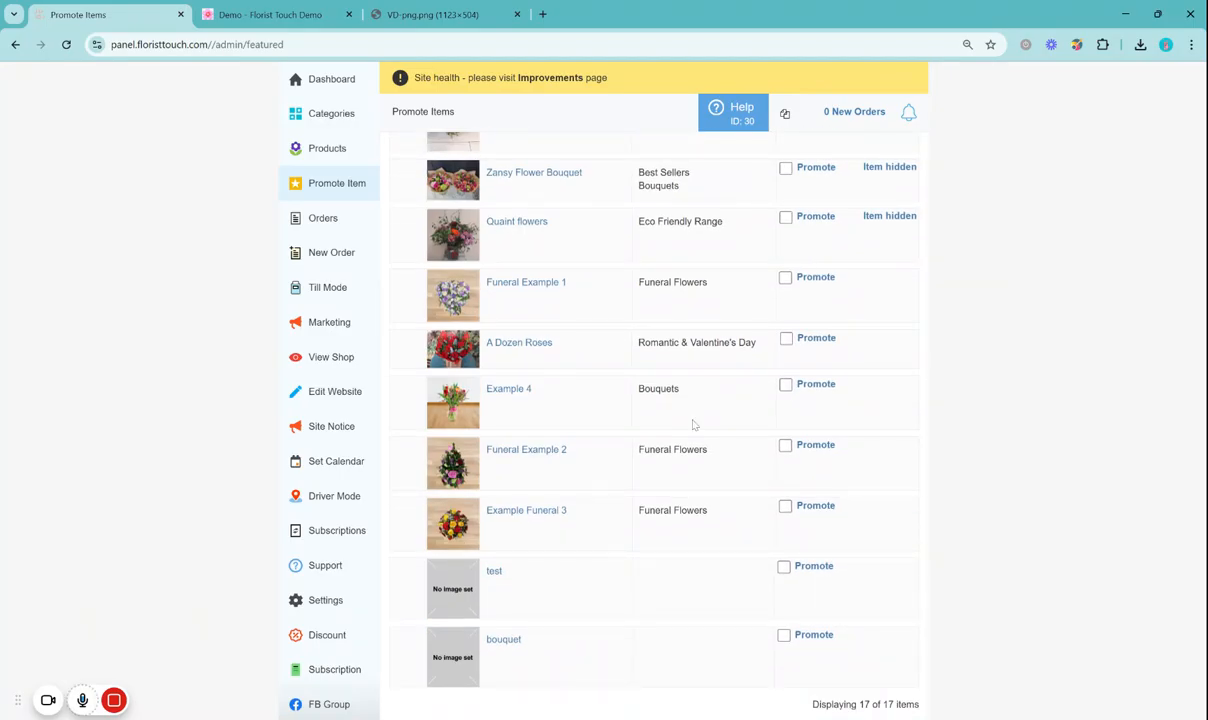
{"action": "scroll", "coordinate": [806, 440], "scroll_direction": "up", "scroll_amount": 10}
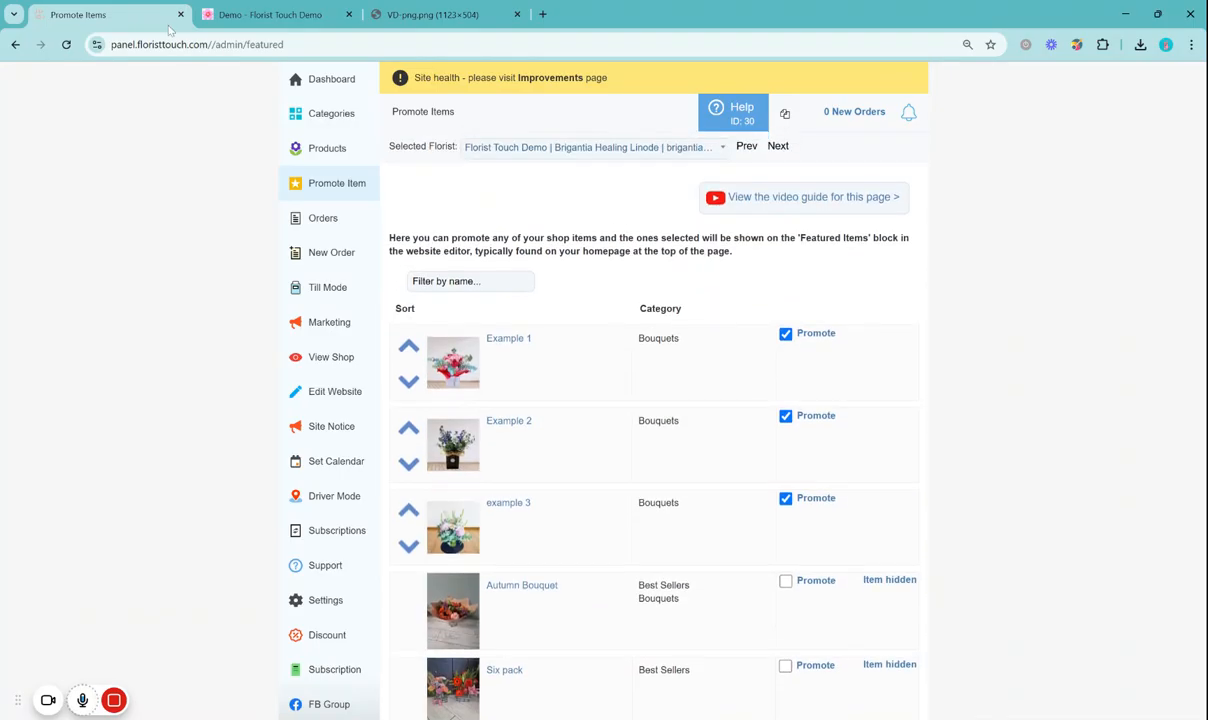
Browse the featured items carousel on the live demo page forward and back to its first items
{"action": "left_click", "coordinate": [265, 14]}
{"action": "scroll", "coordinate": [760, 420], "scroll_direction": "down", "scroll_amount": 4}
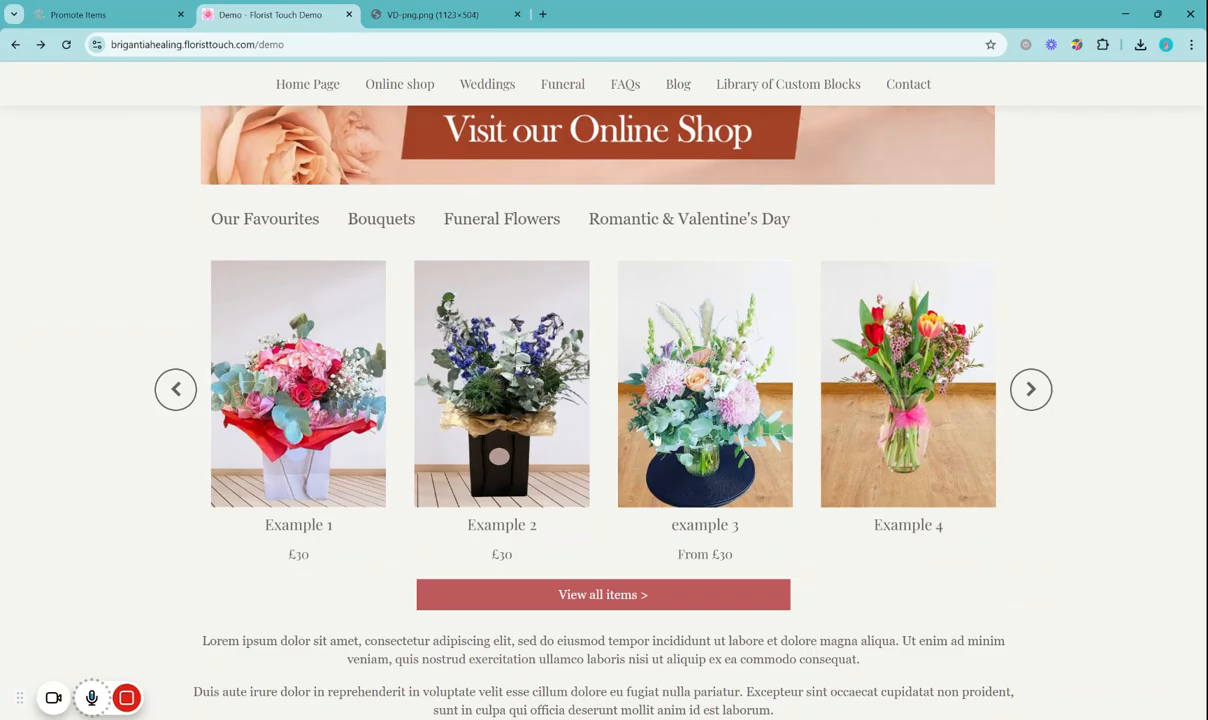
{"action": "left_click", "coordinate": [1040, 391]}
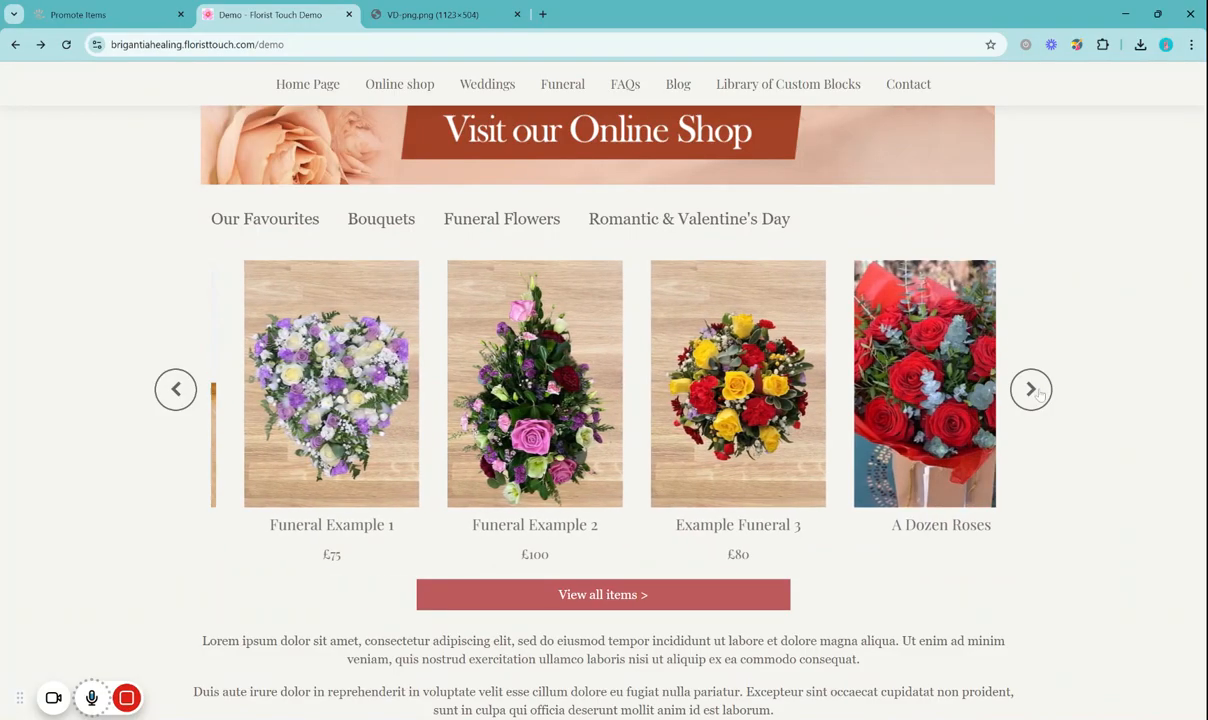
{"action": "left_click", "coordinate": [175, 390]}
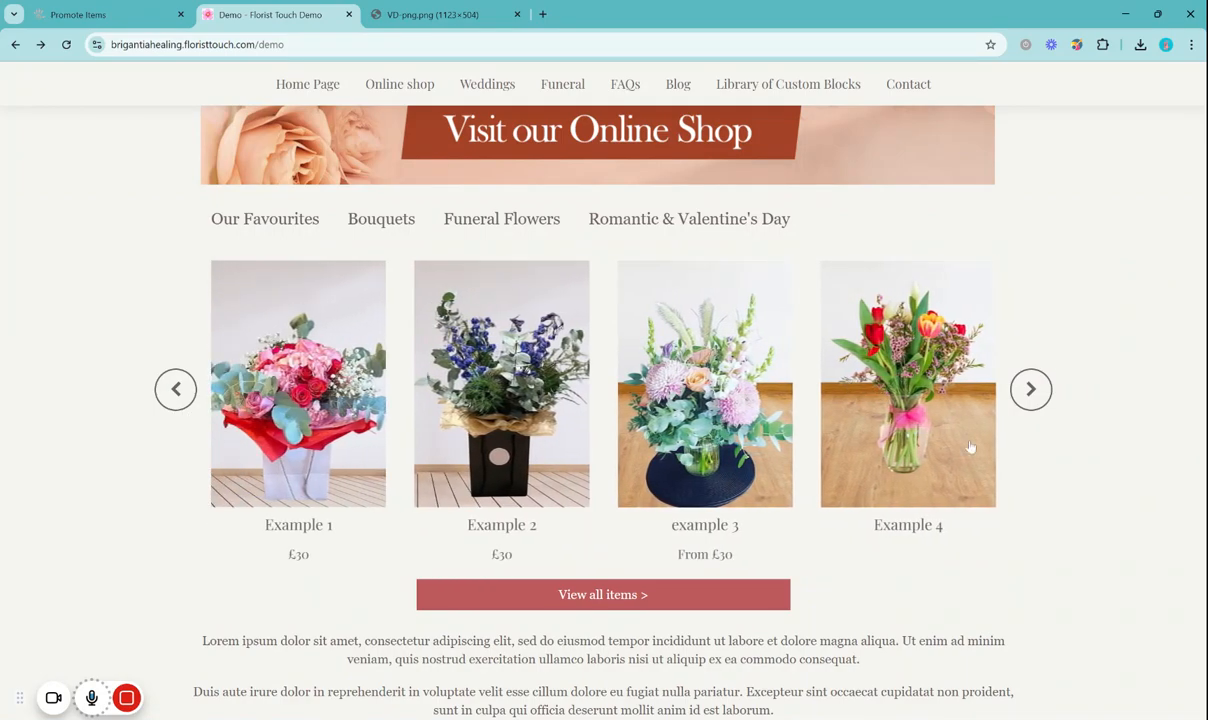
{"action": "scroll", "coordinate": [1081, 436], "scroll_direction": "up", "scroll_amount": 3}
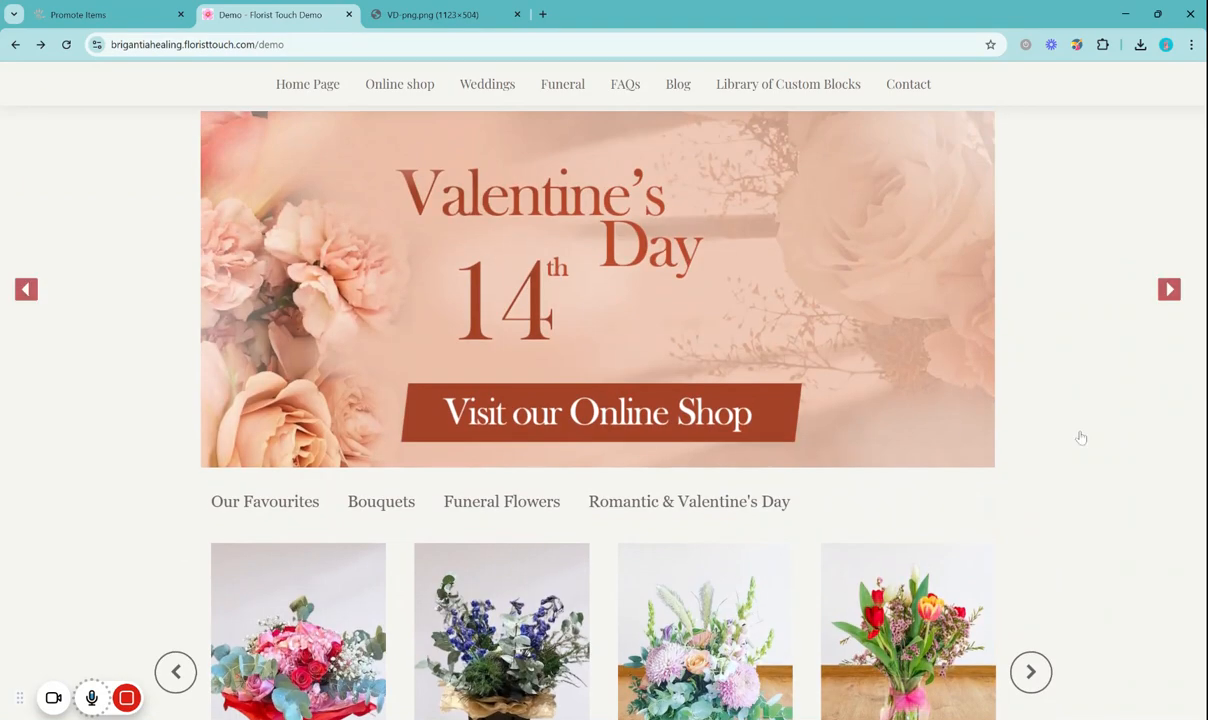